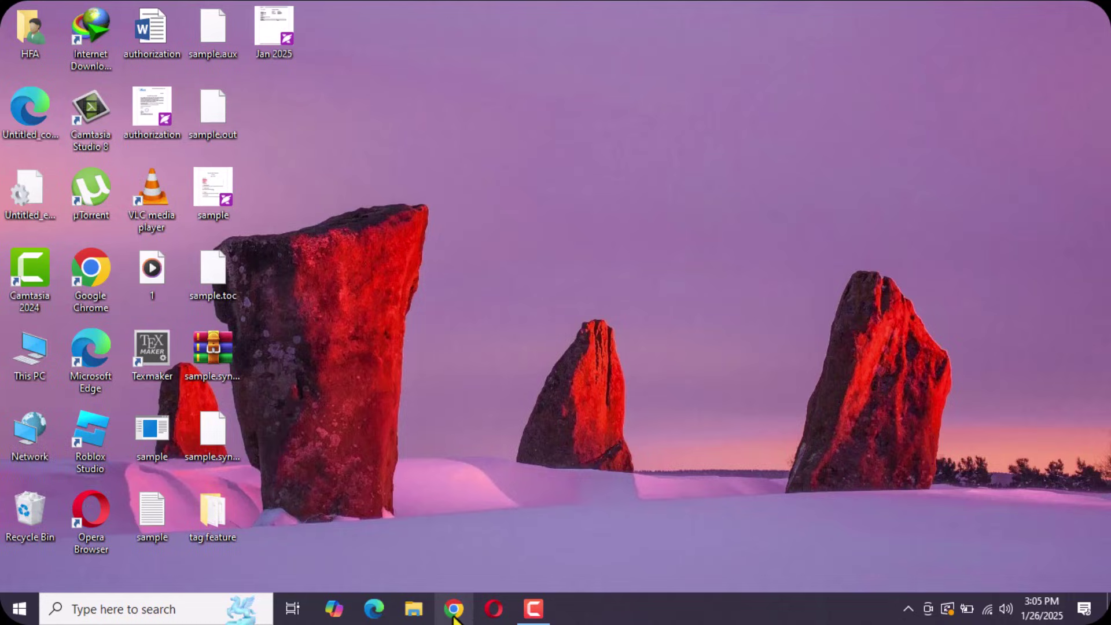
- Launch Google Chrome from the Windows taskbar
click(455, 613)
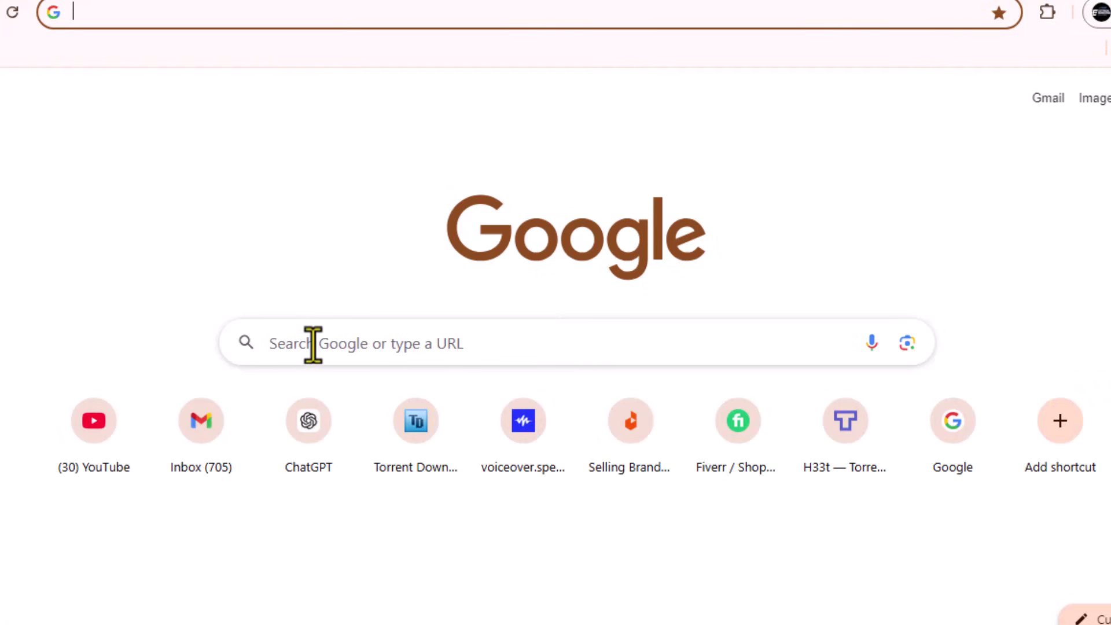
- Search Google for 'overleaf' and go to the Overleaf, Online LaTeX Editor site
click(312, 344)
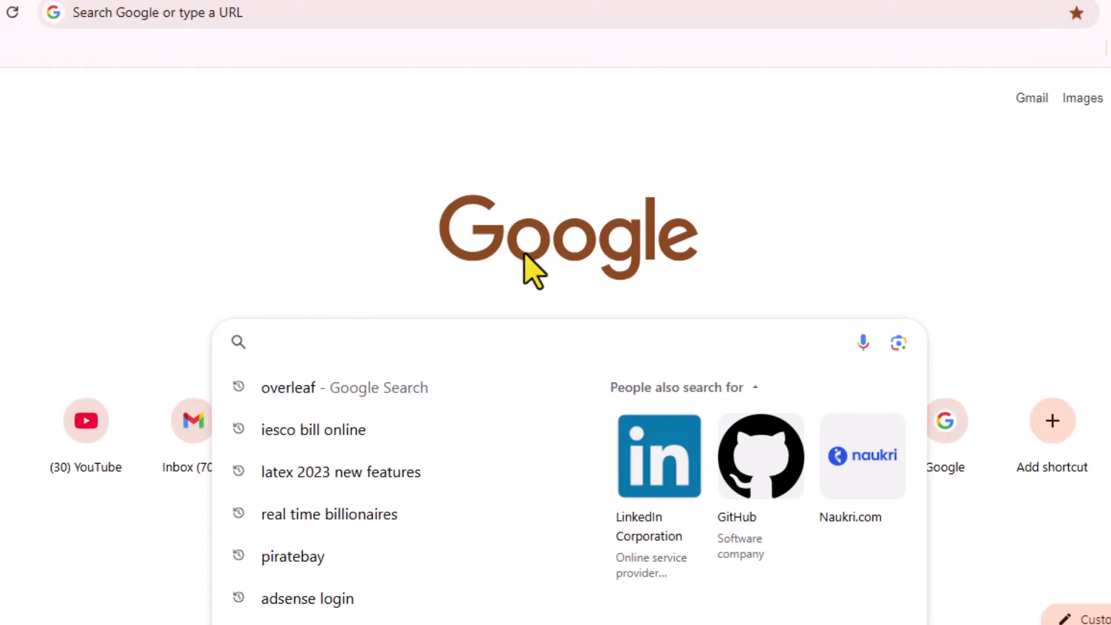
text(overl)
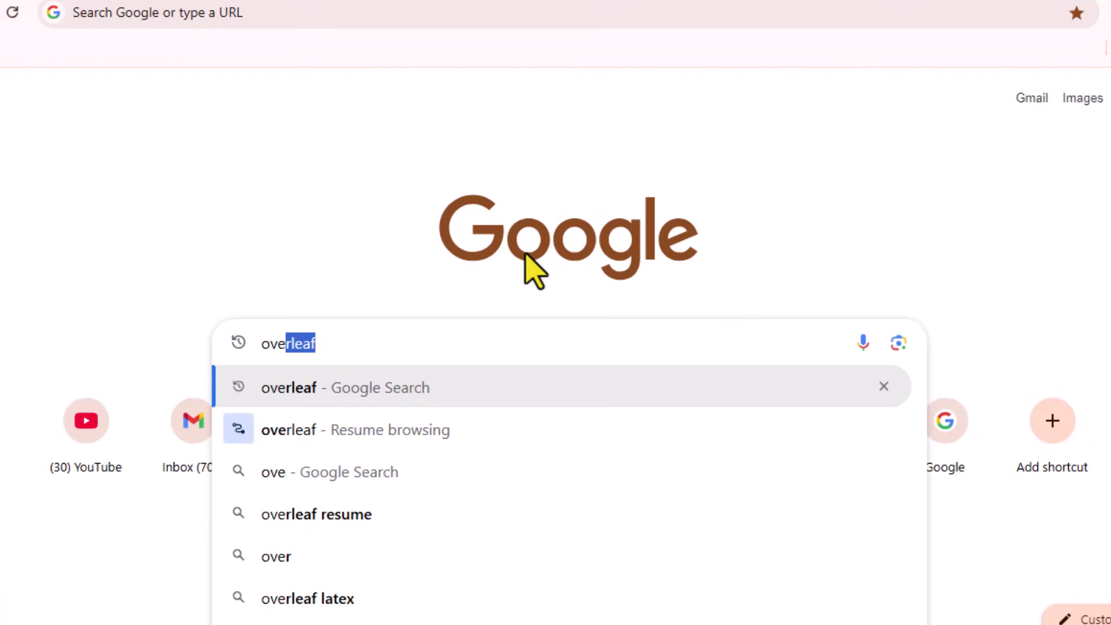
text(eaf)
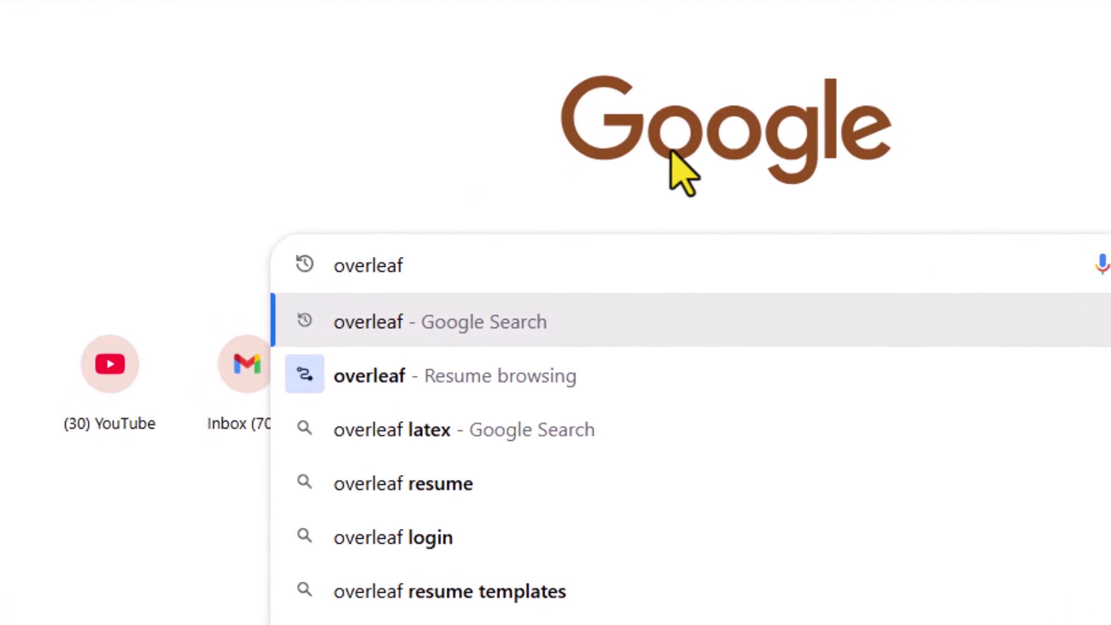
key(Return)
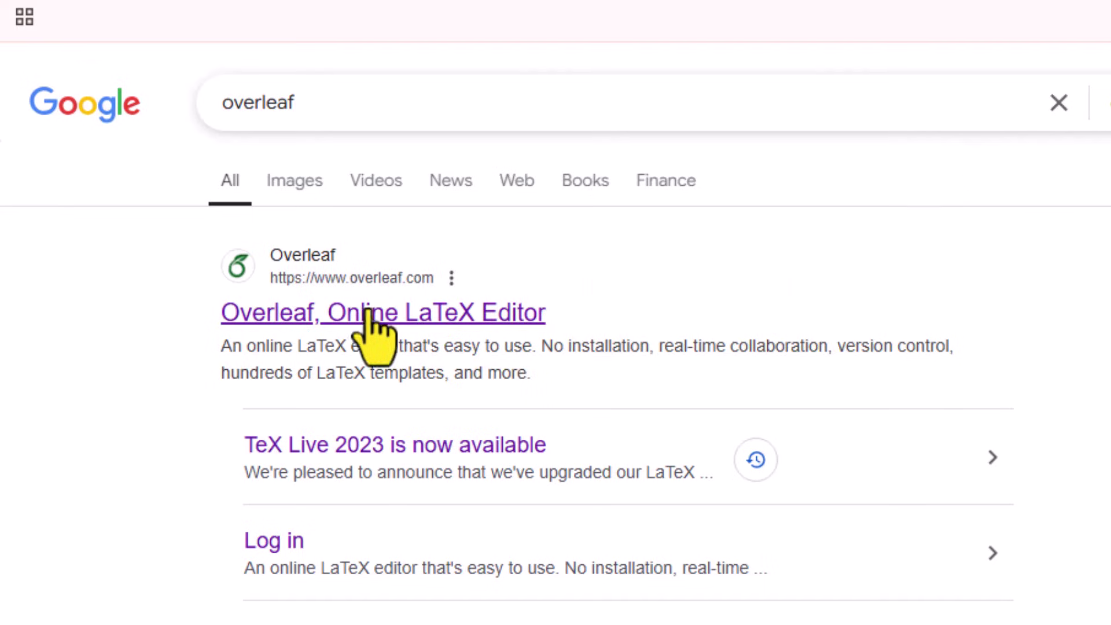
click(405, 315)
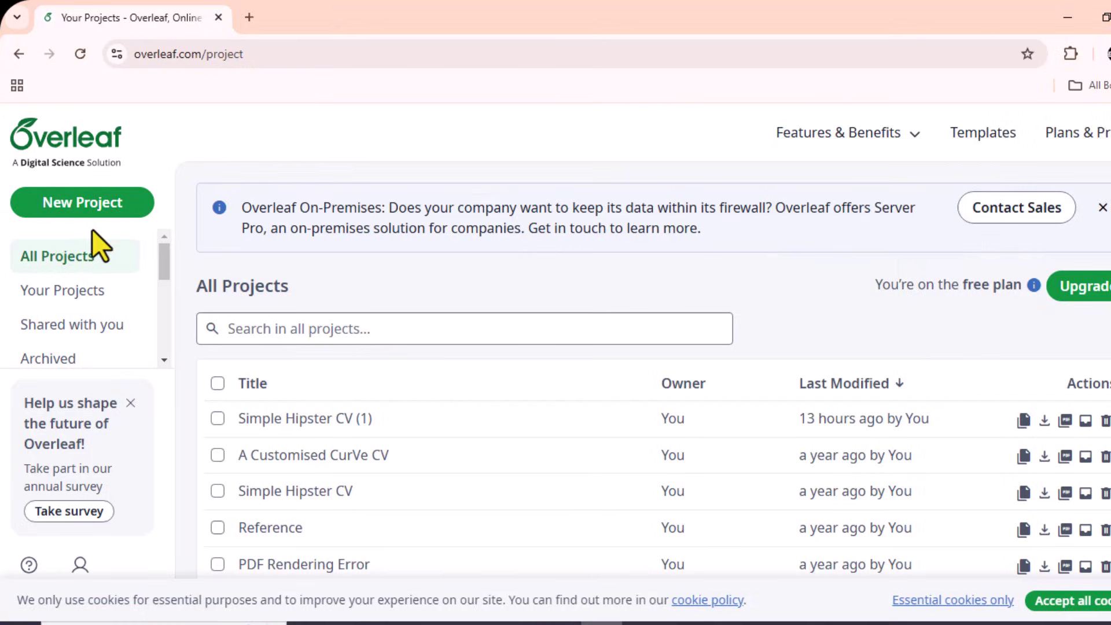
- Open the New Project menu and scroll down to its Templates section
scroll(895, 371, down, 4)
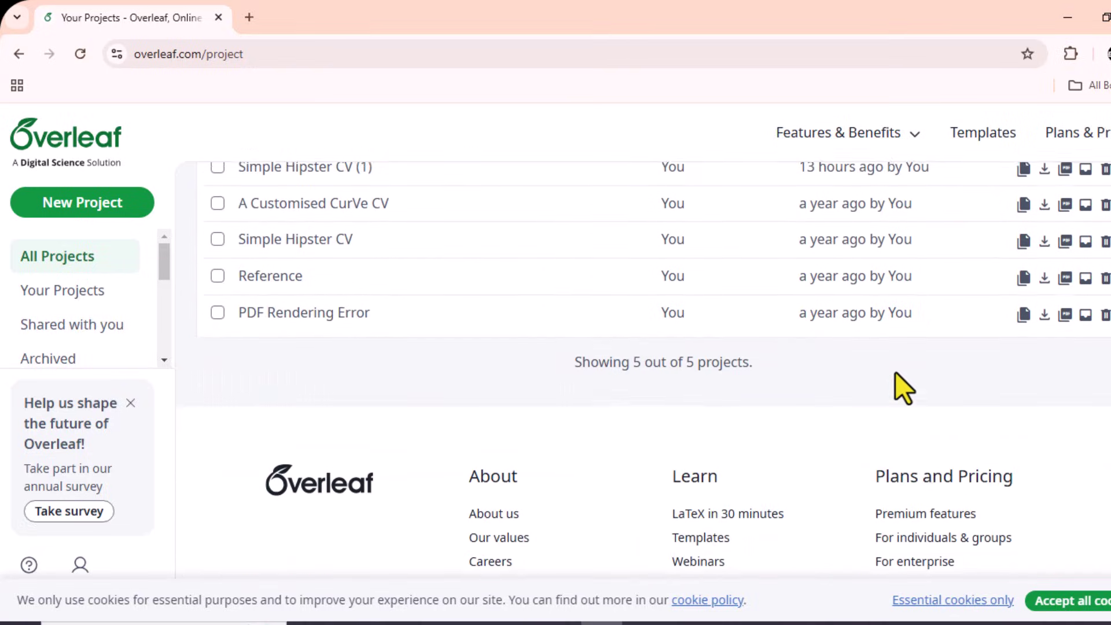
scroll(886, 376, up, 5)
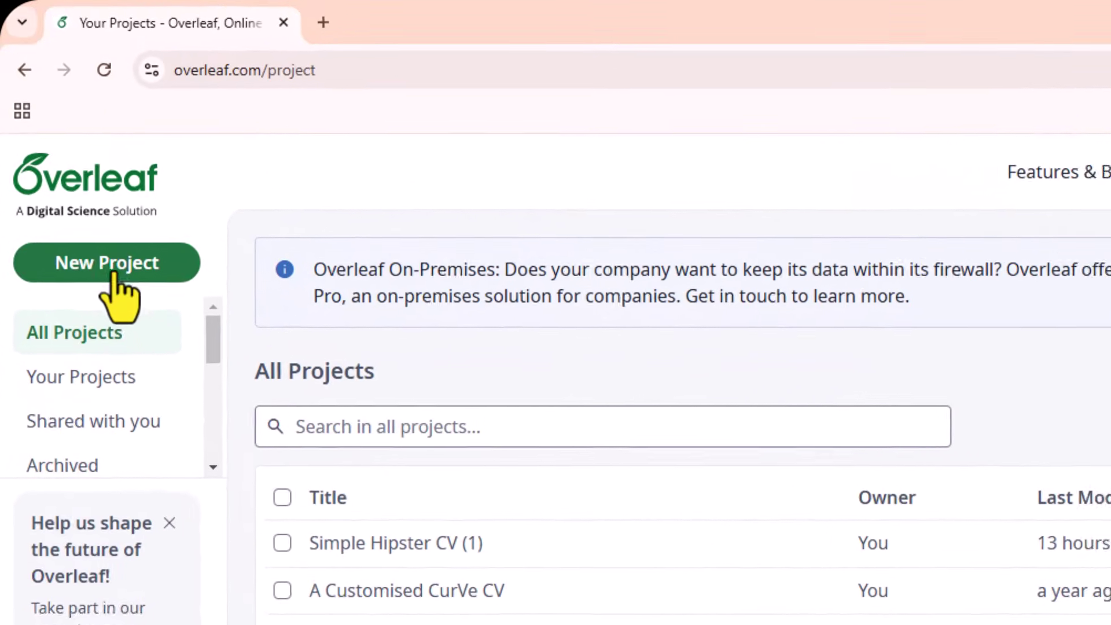
click(91, 275)
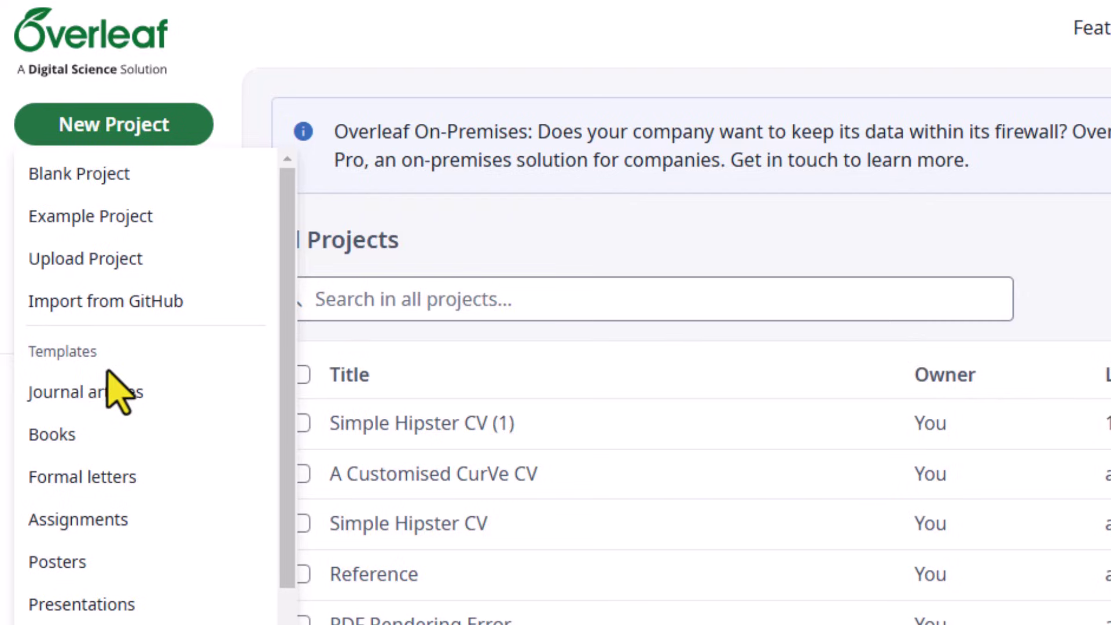
scroll(108, 373, down, 2)
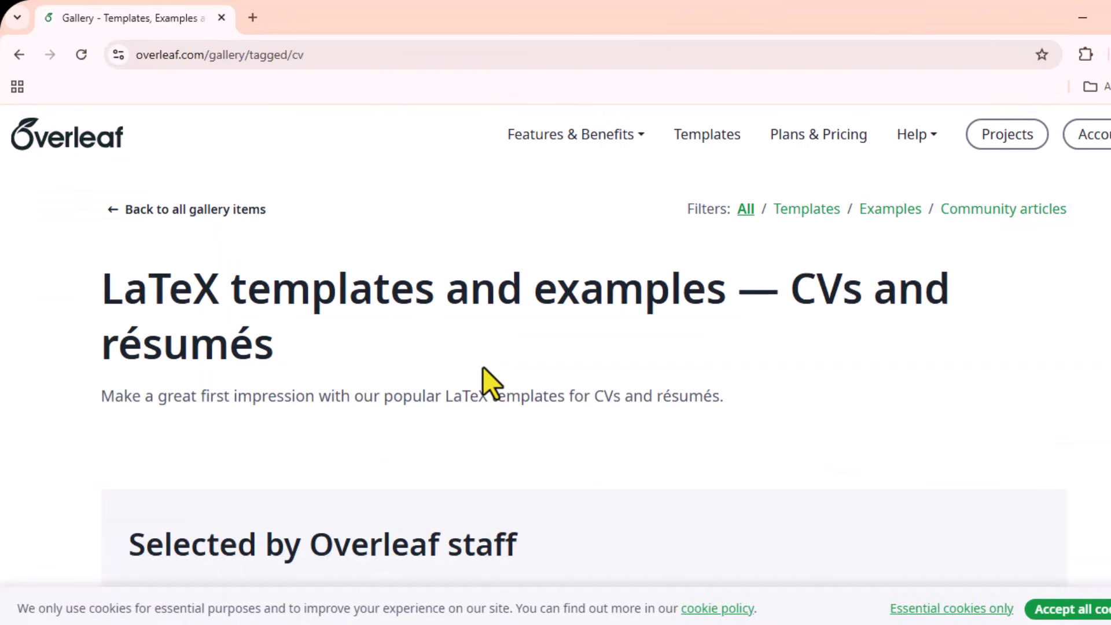
- Scroll through the CV gallery's top picks, such as AltaCV, Customised CurVe and Simple Hipster CV
scroll(482, 367, down, 5)
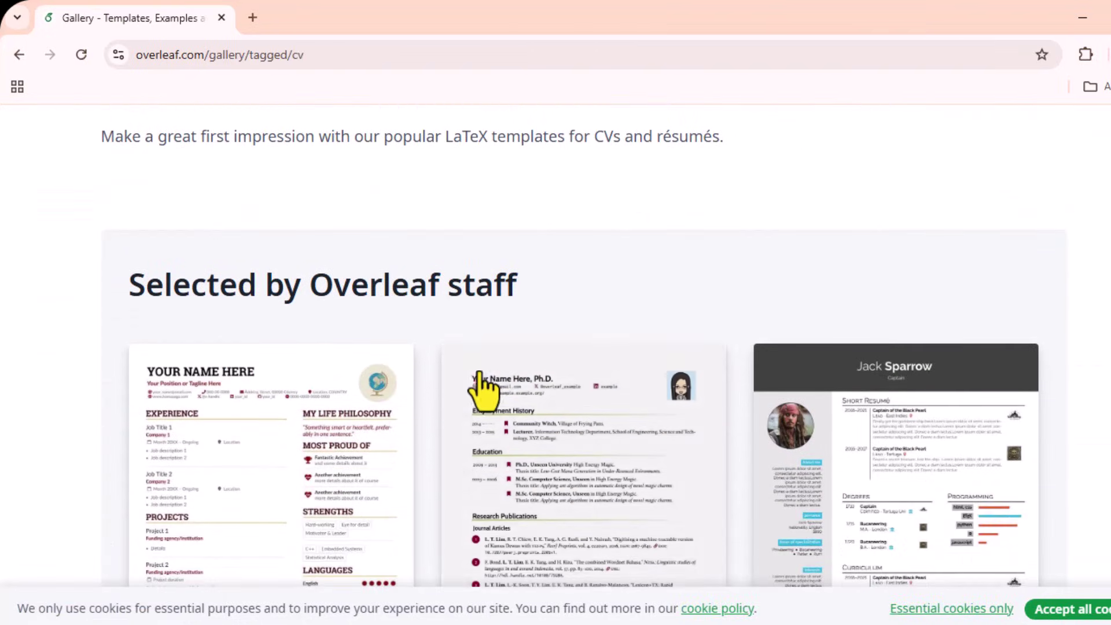
scroll(479, 376, down, 5)
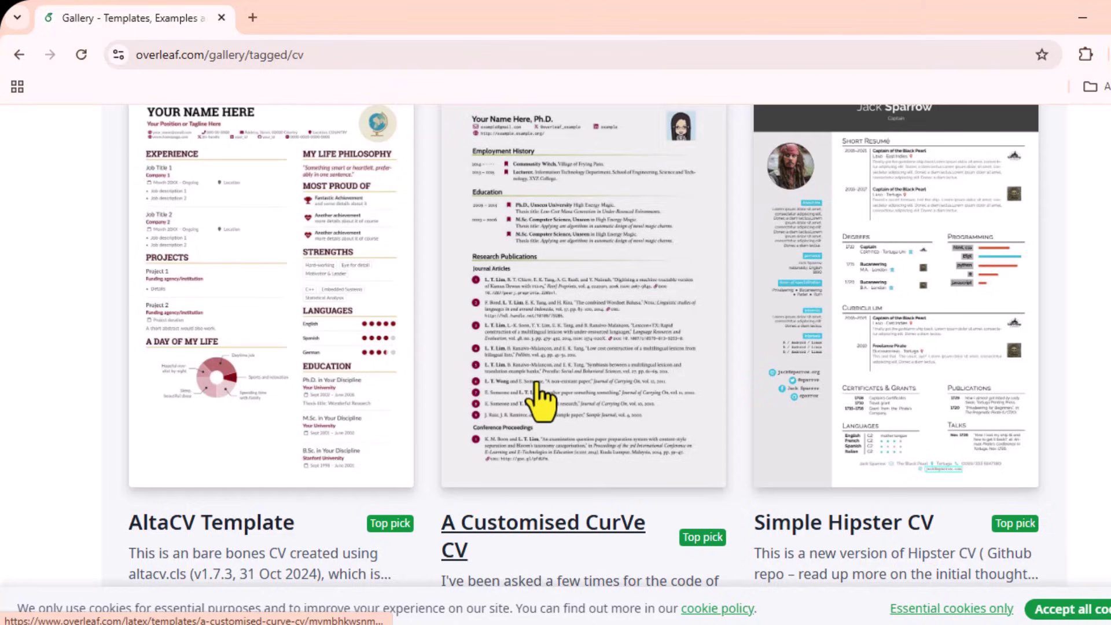
scroll(198, 322, up, 2)
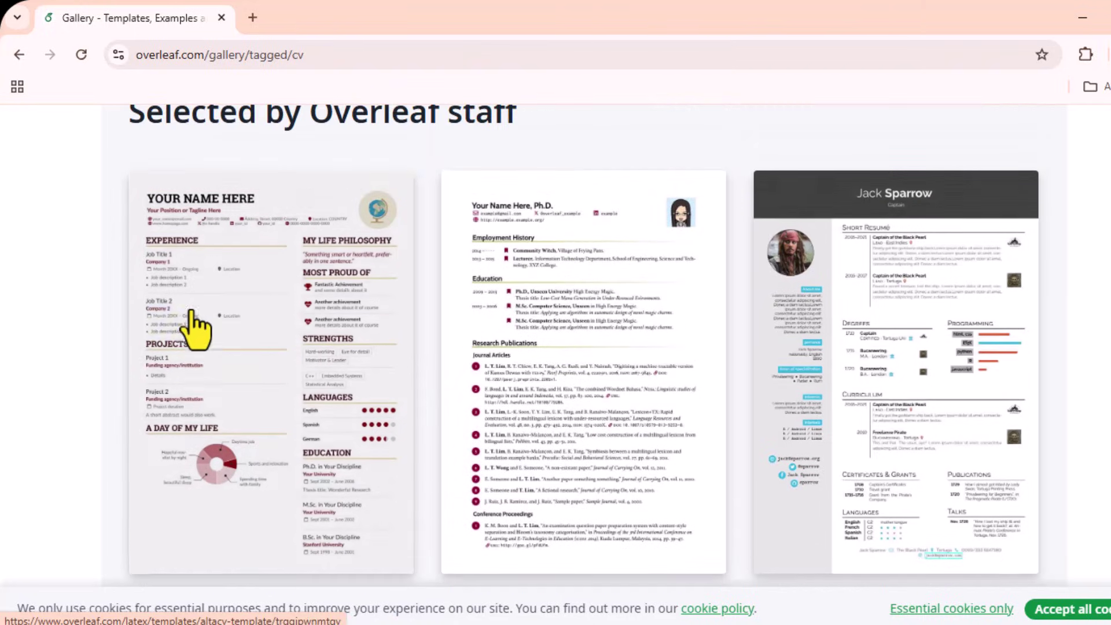
scroll(818, 428, down, 7)
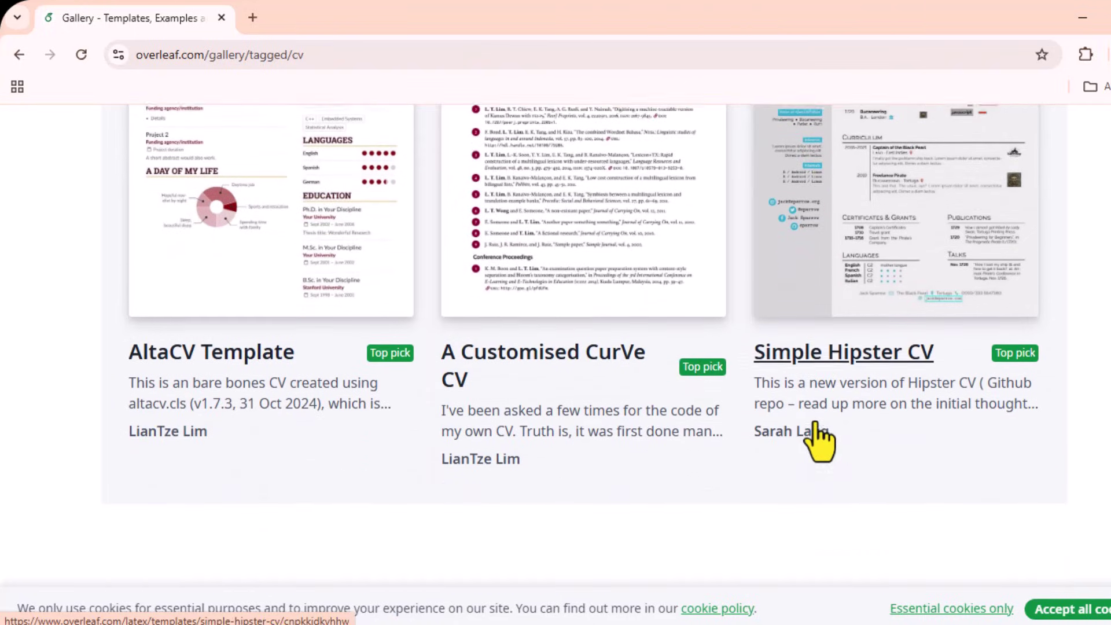
scroll(815, 428, down, 5)
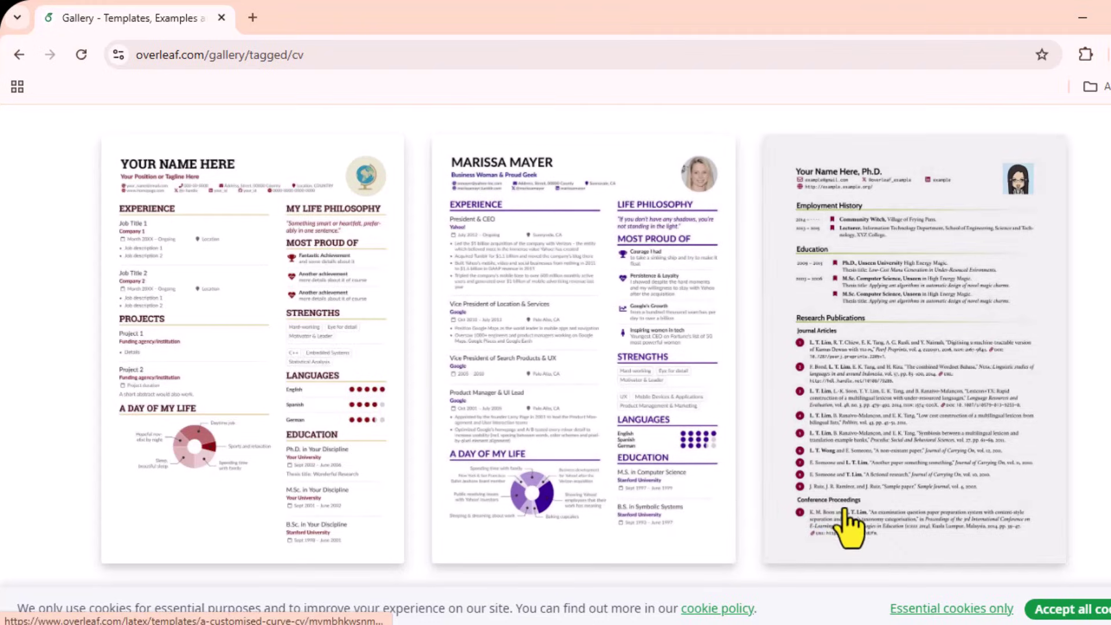
scroll(849, 523, up, 8)
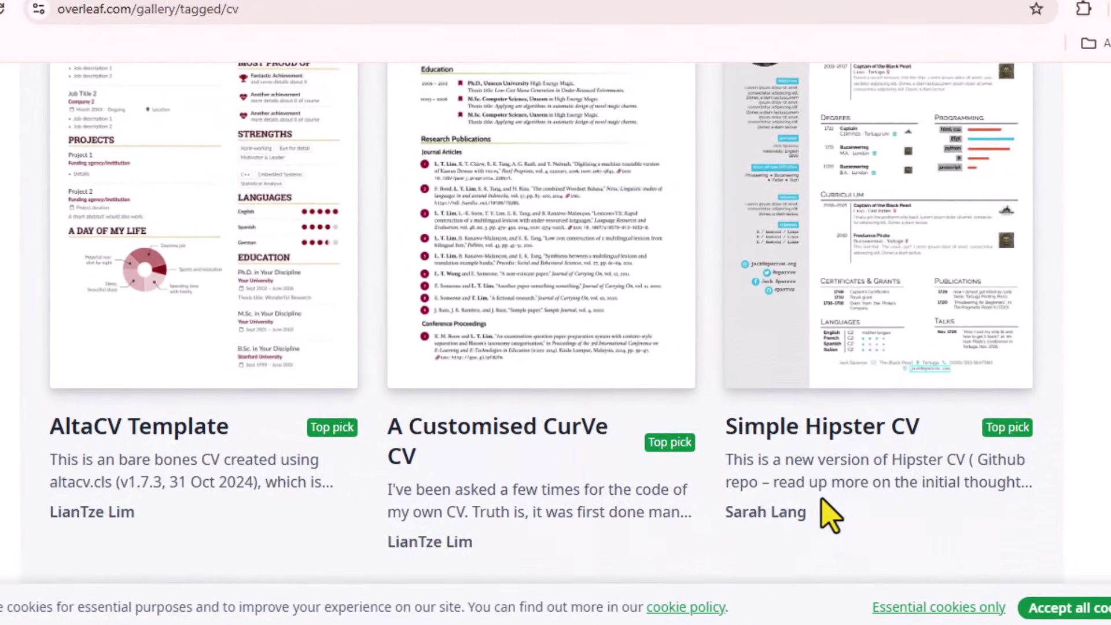
scroll(822, 501, up, 5)
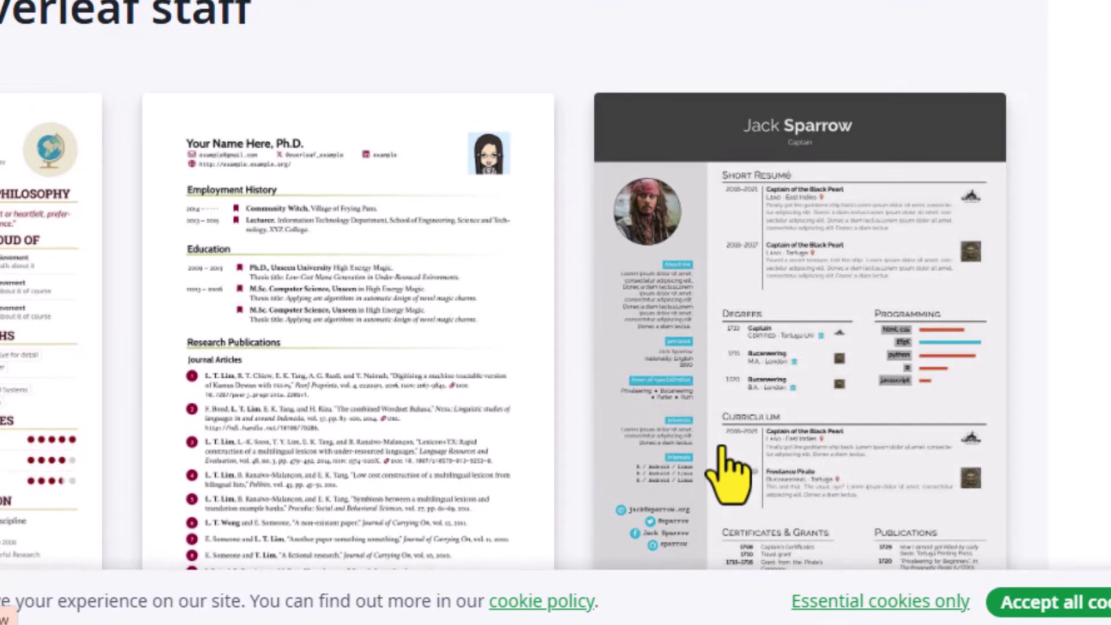
scroll(722, 446, down, 2)
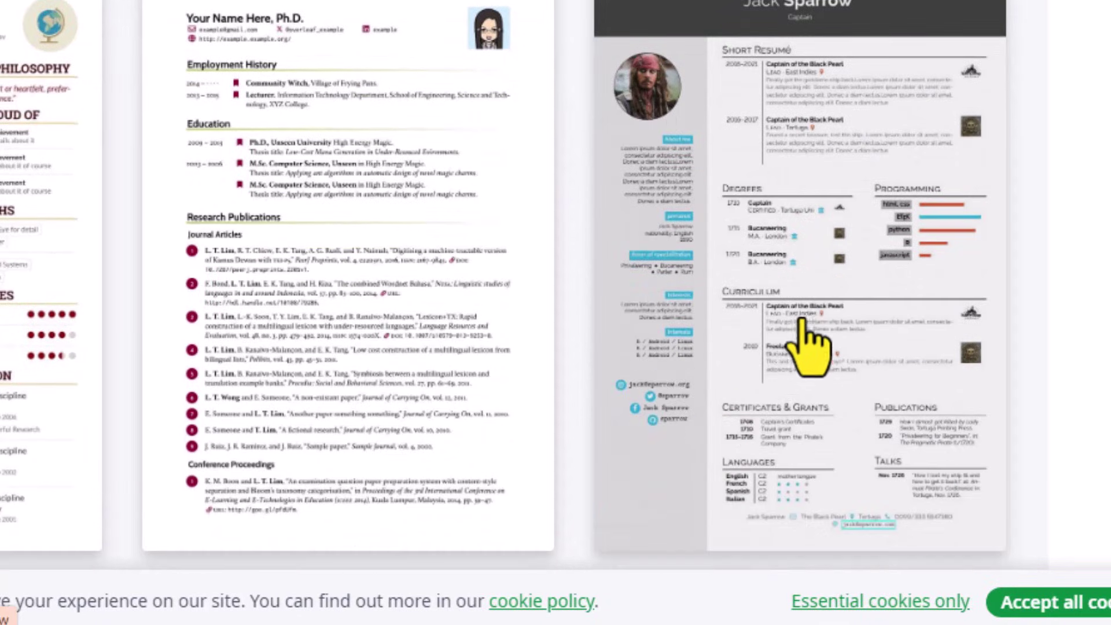
- Create a project from the Simple Hipster CV template and set the PDF preview to 100%
click(816, 335)
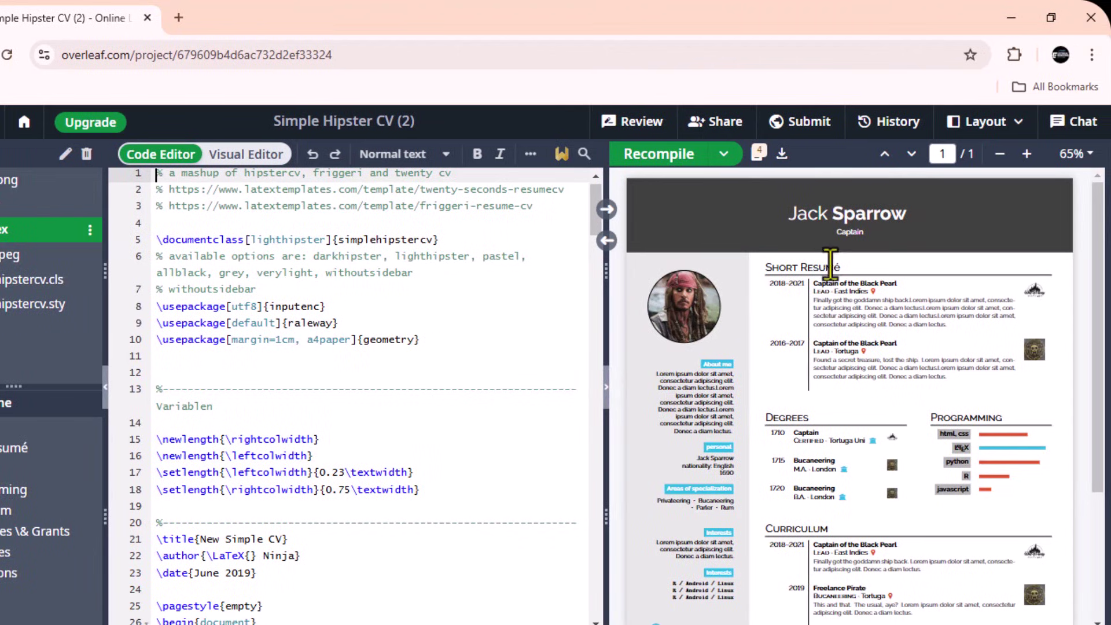
click(1089, 156)
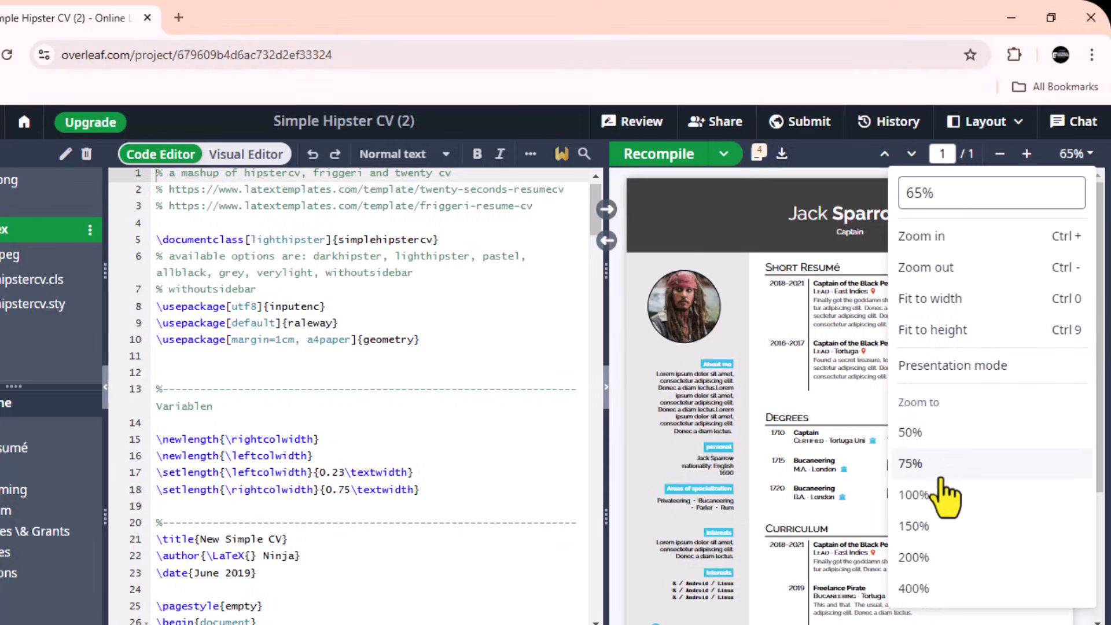
click(917, 496)
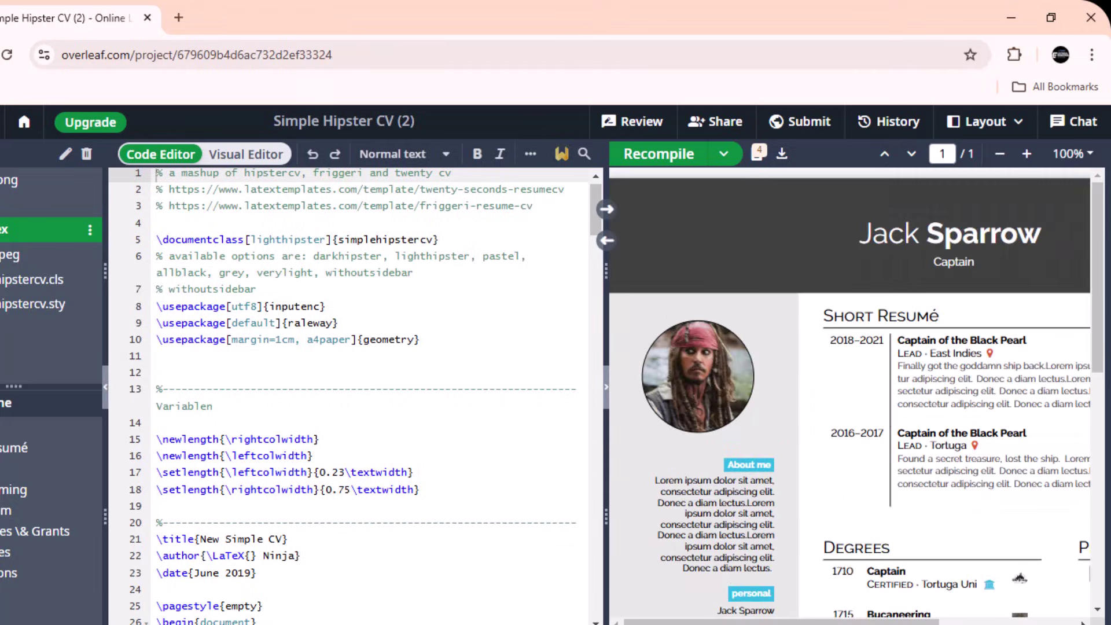
- Replace {Jack}{Sparrow}{Captain} in the line-34 \simpleheader with {Your}{Name}{Trade}
drag(781, 622, 802, 622)
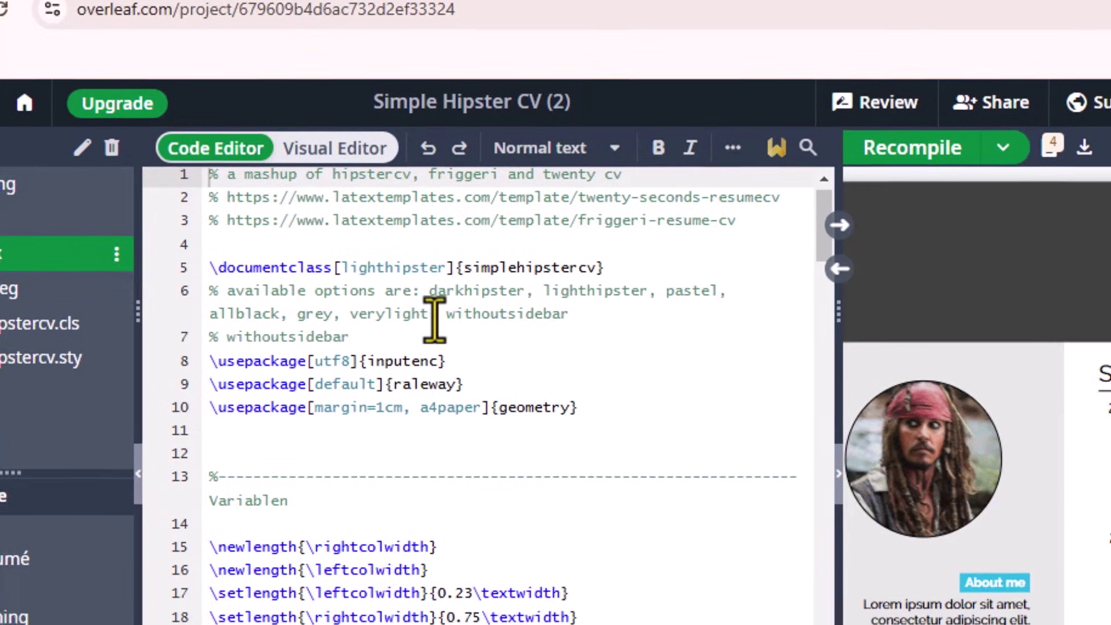
scroll(373, 272, down, 7)
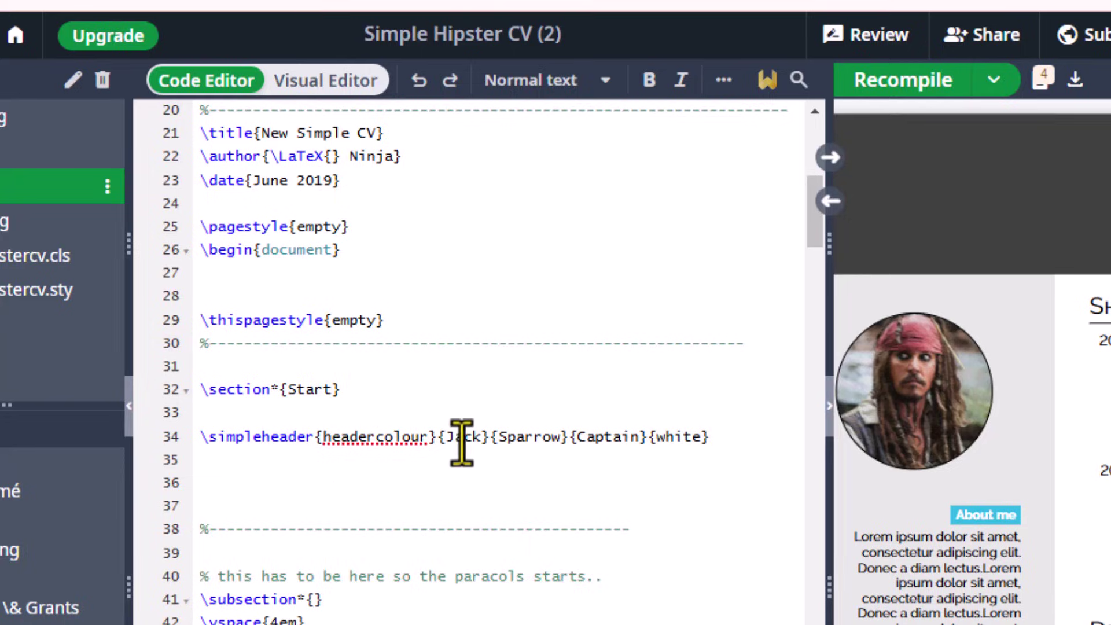
drag(447, 440, 481, 440)
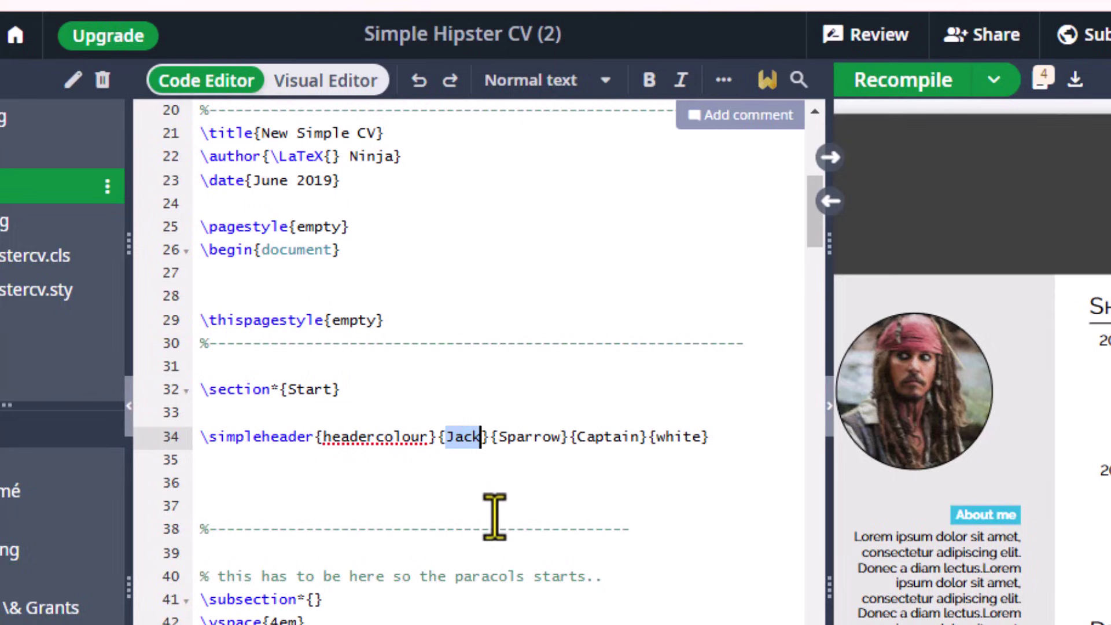
key(BackSpace)
text(Your)
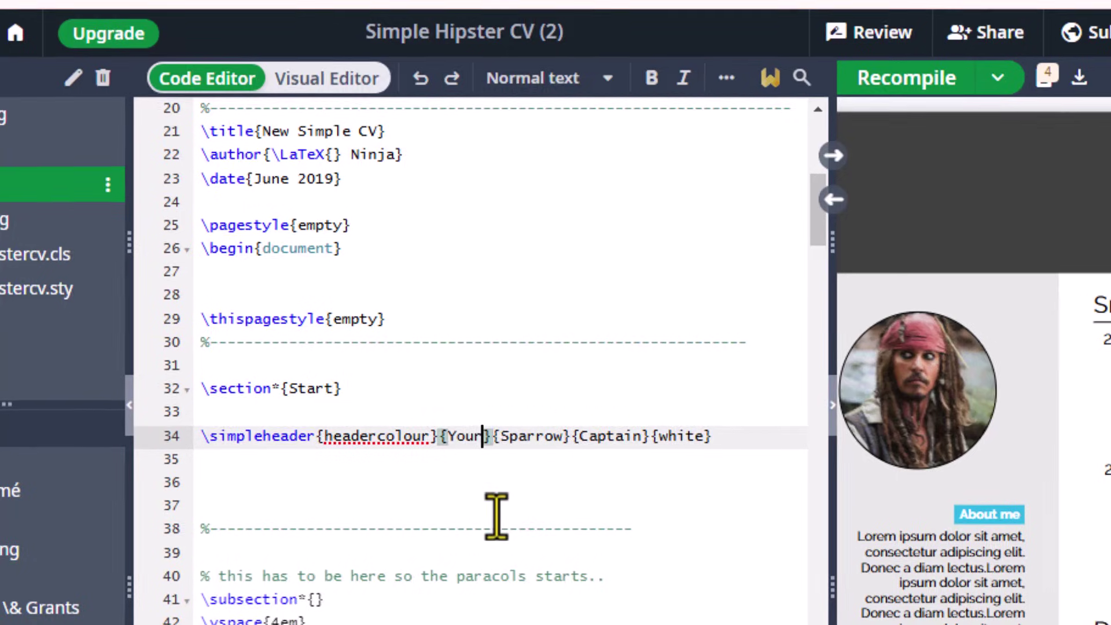
key(Right)
key(Right)
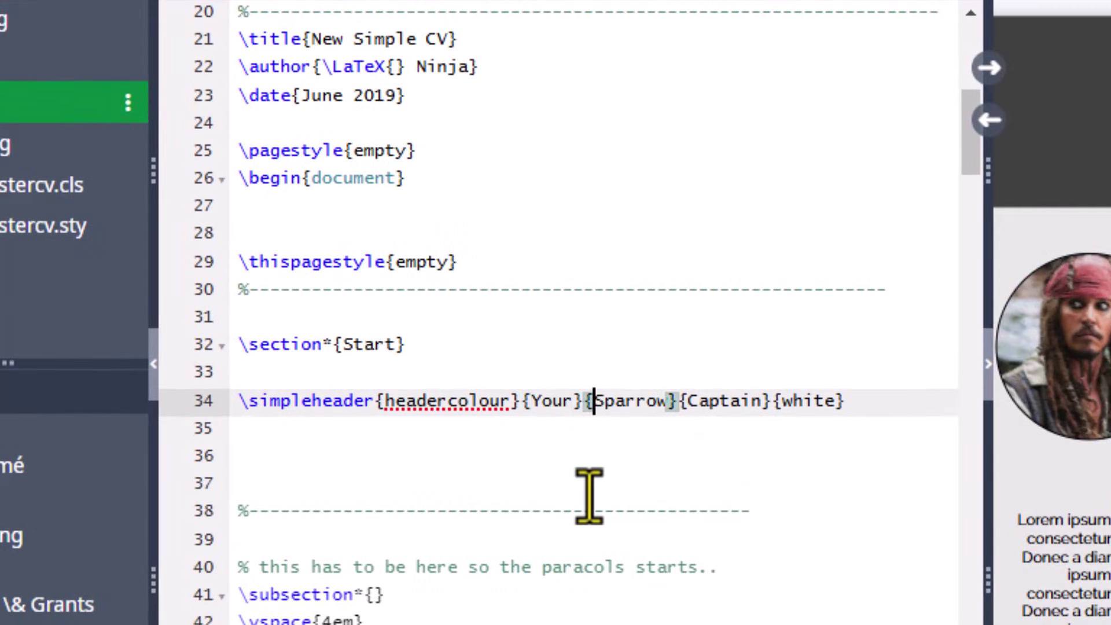
key(Delete)
key(Delete)
key(Delete)
key(Delete)
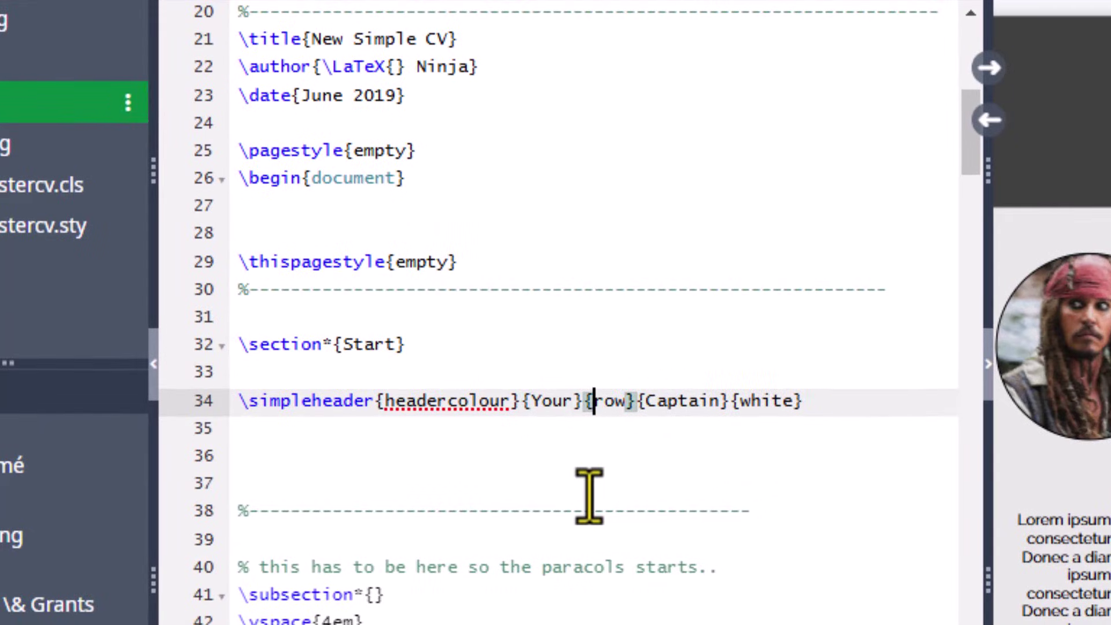
key(Delete)
key(Delete)
key(Delete)
text(Name)
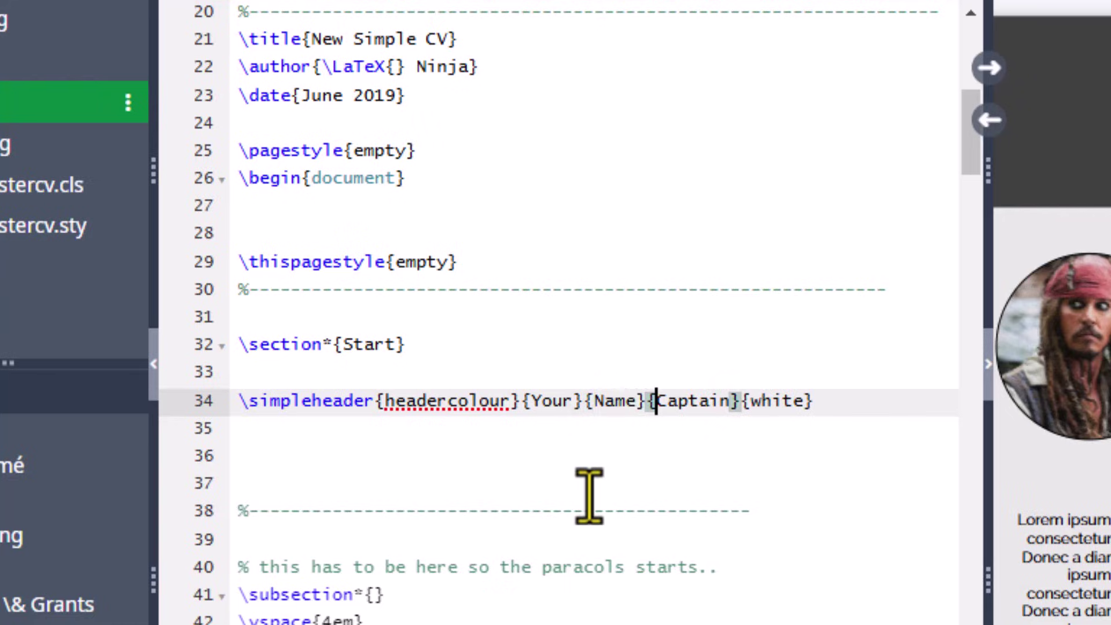
key(Delete)
key(Delete)
key(Delete)
key(Delete)
key(Delete)
key(Delete)
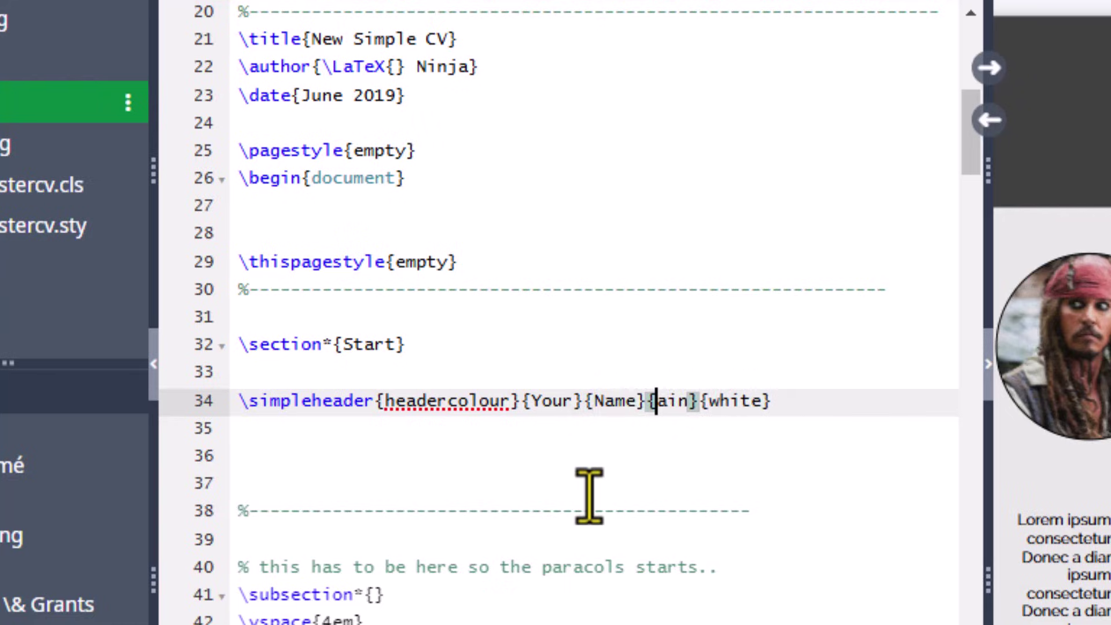
text(Trade)
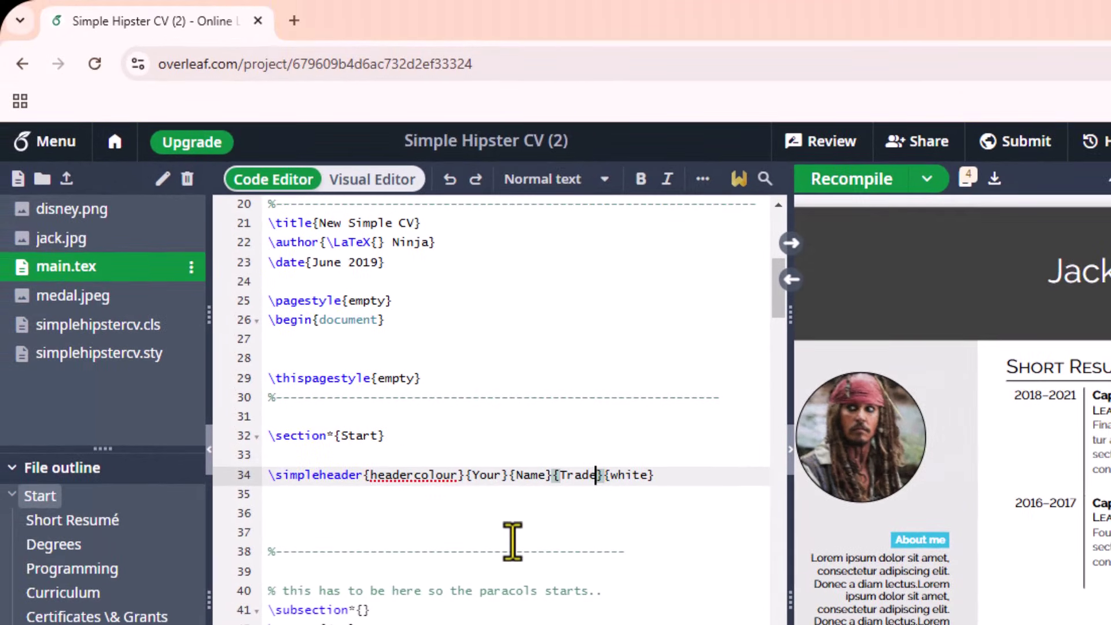
click(557, 517)
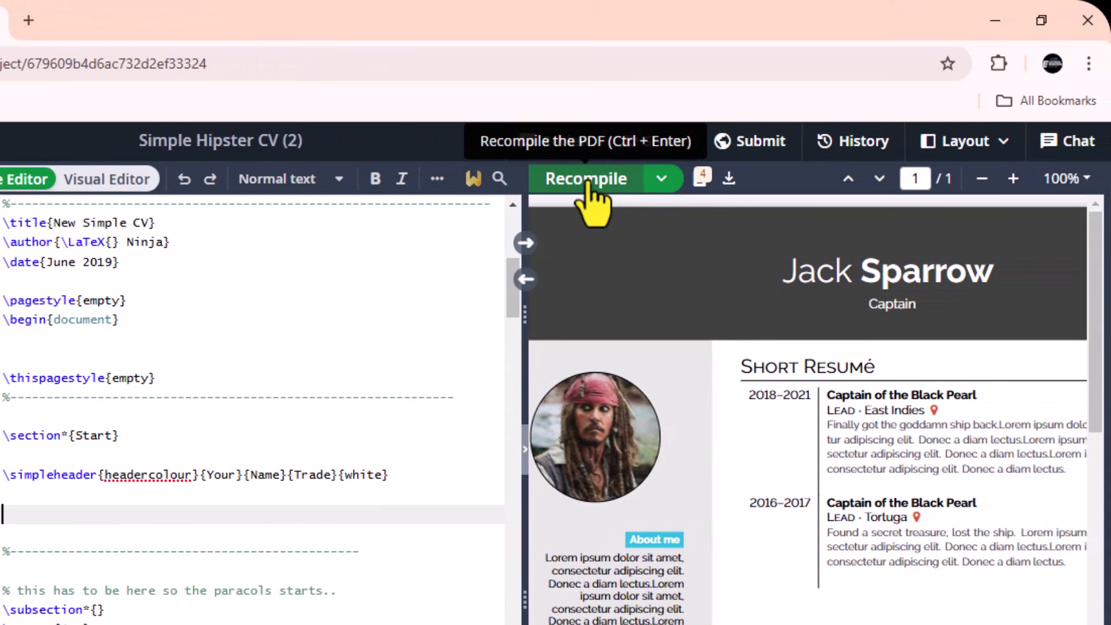
- Recompile the Your Name/Trade header, trial a red header text colour, then restore white
click(586, 181)
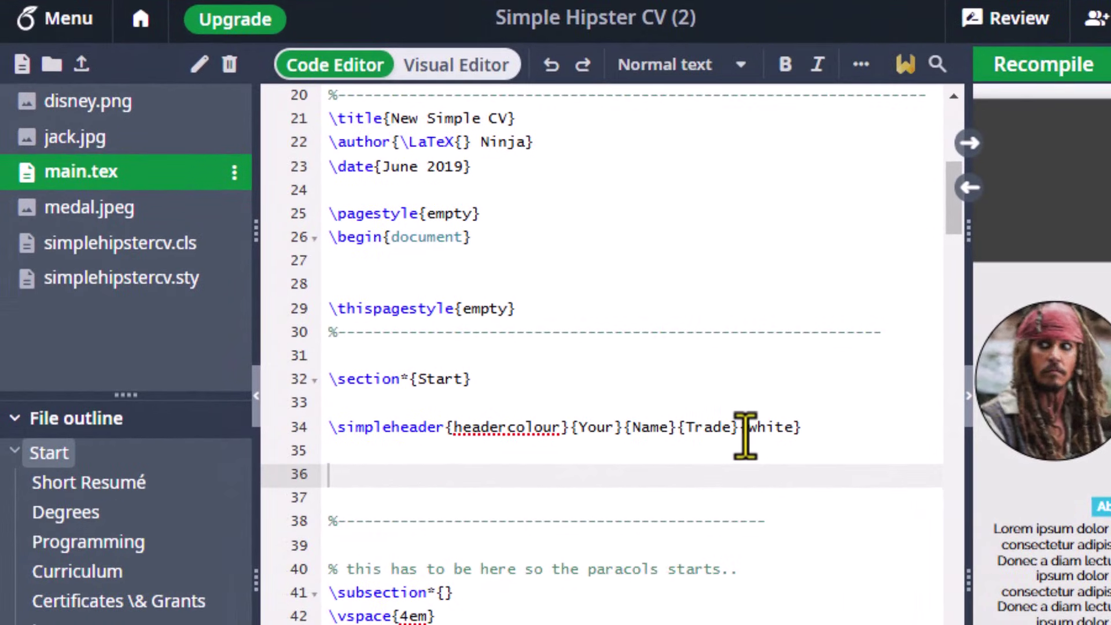
drag(746, 428, 784, 434)
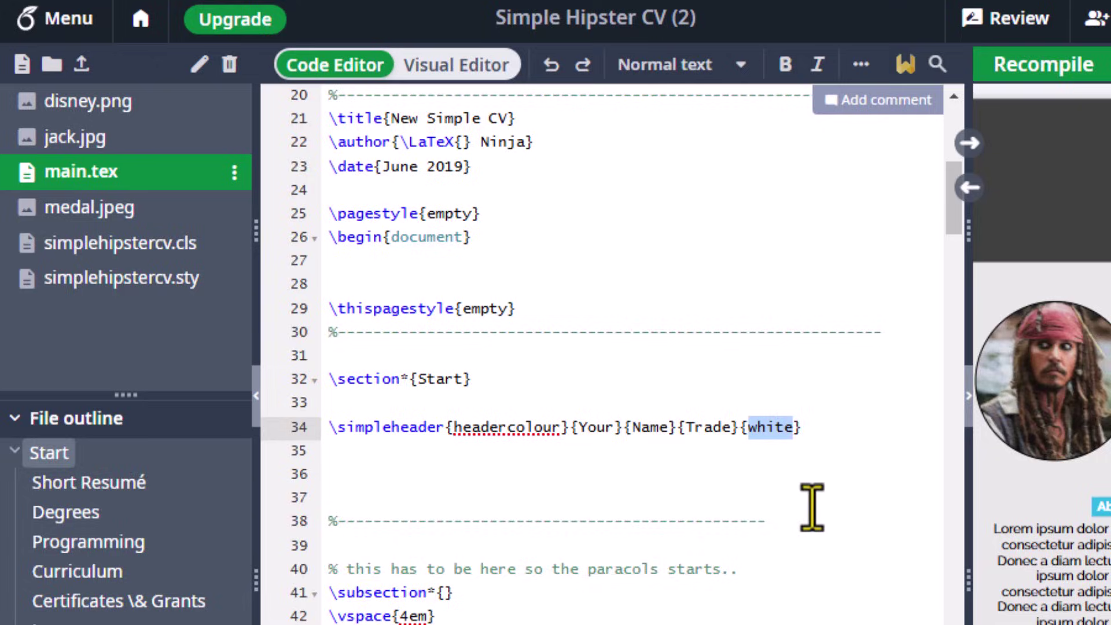
text(red)
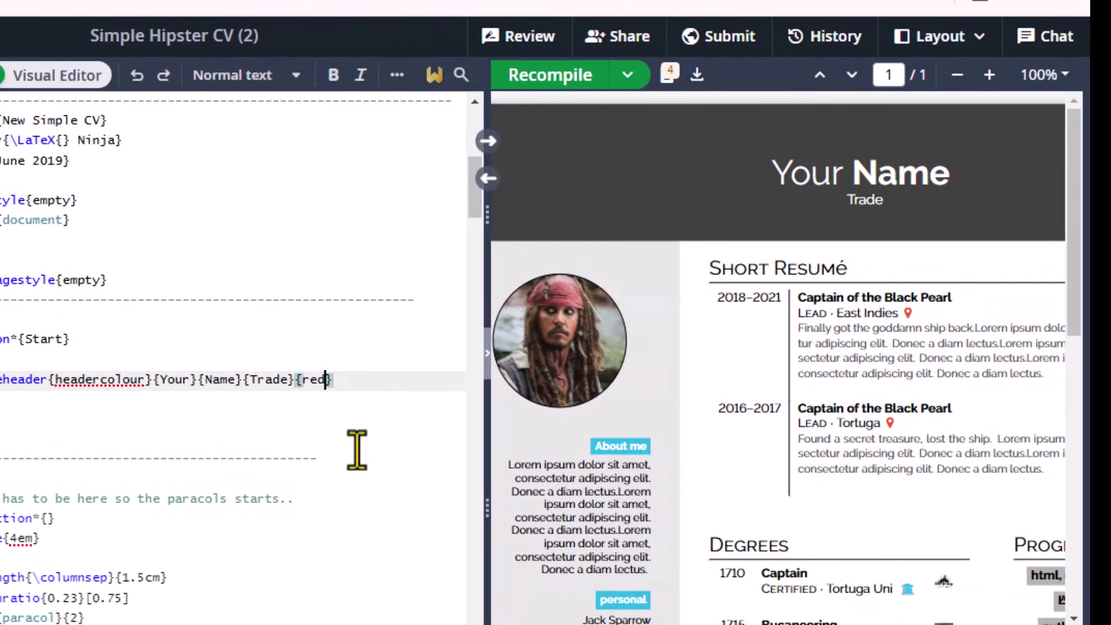
click(544, 77)
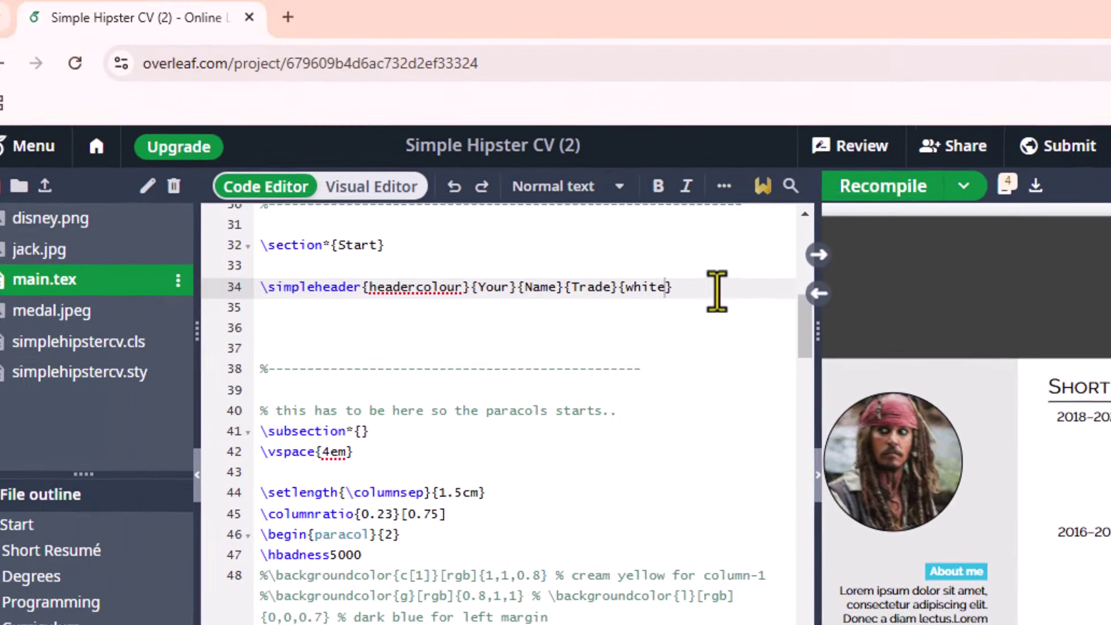
click(174, 226)
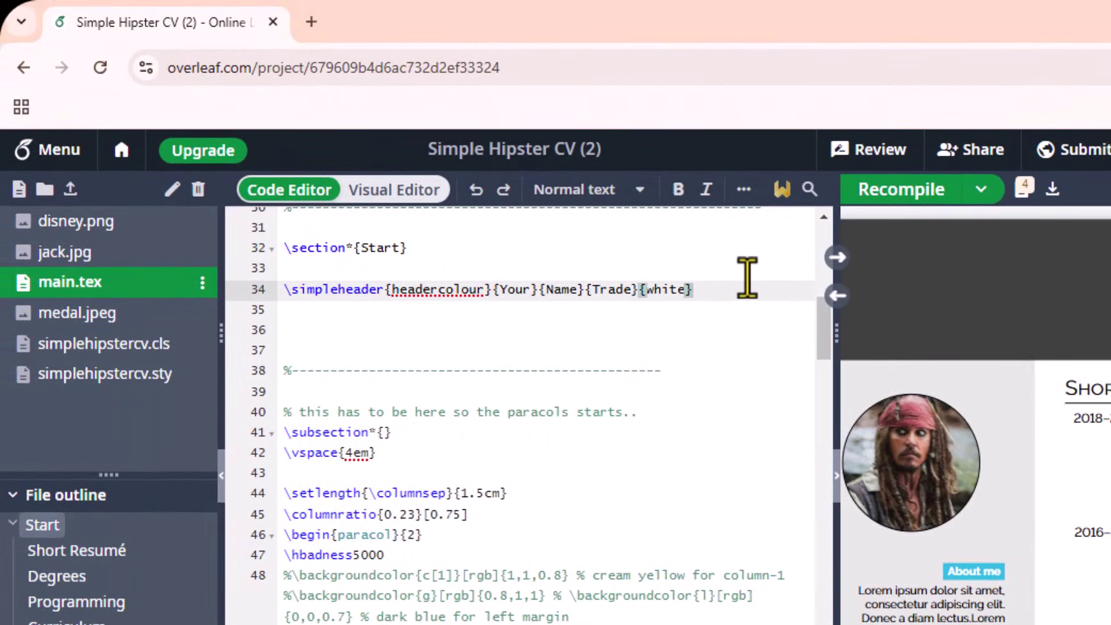
click(809, 189)
- Retitle the first entry from 'Captain of the Black Pearl' to 'Your Designation [Company]' and recompile
text(ca)
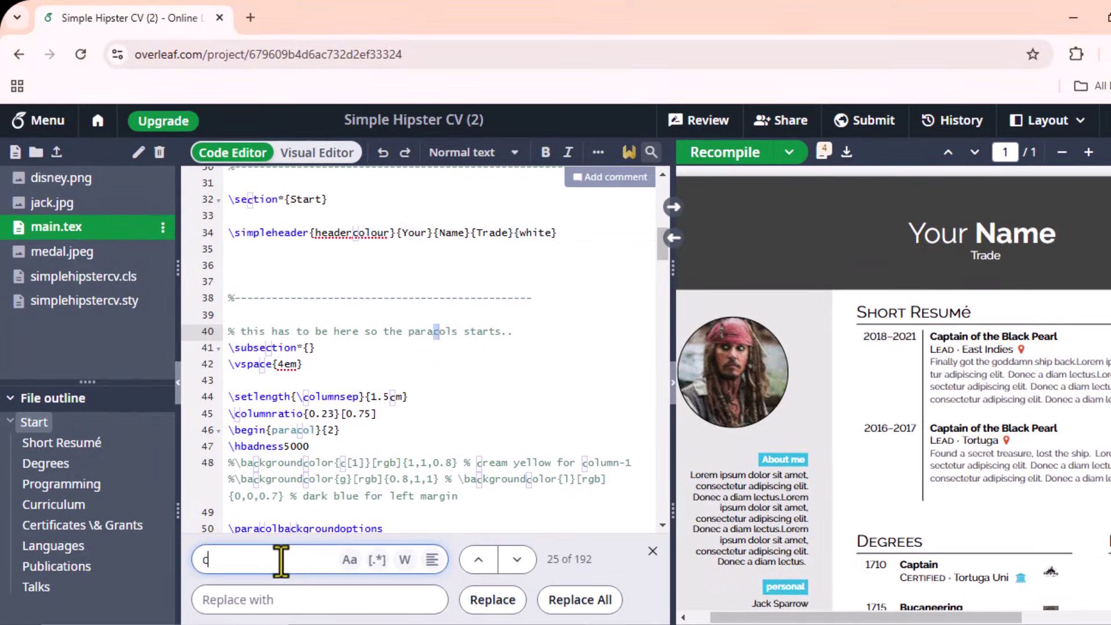
text(pat)
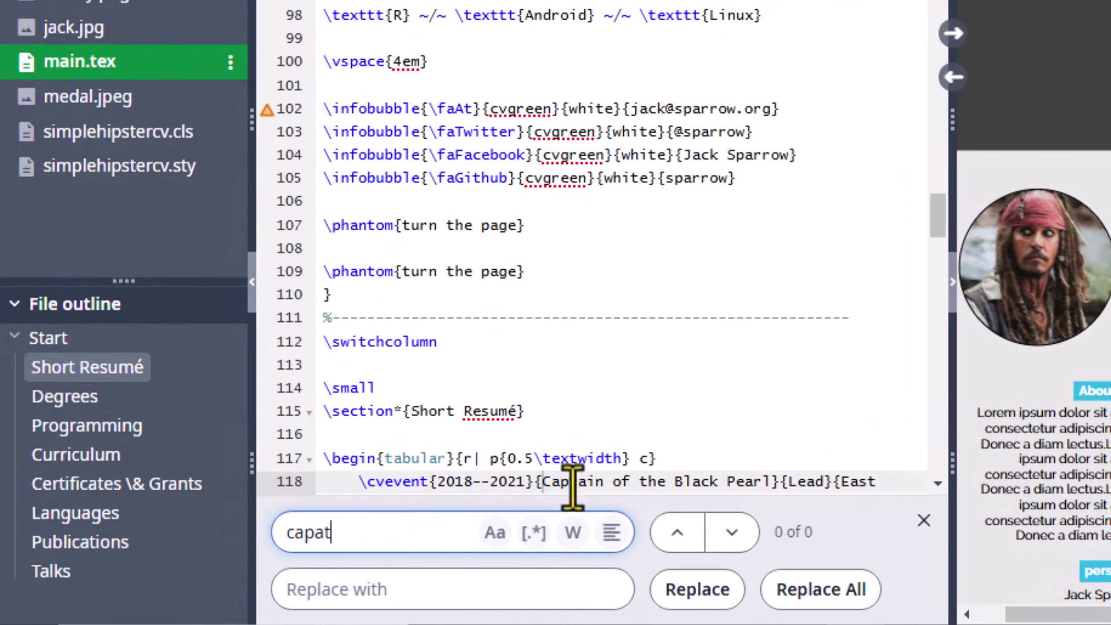
click(923, 520)
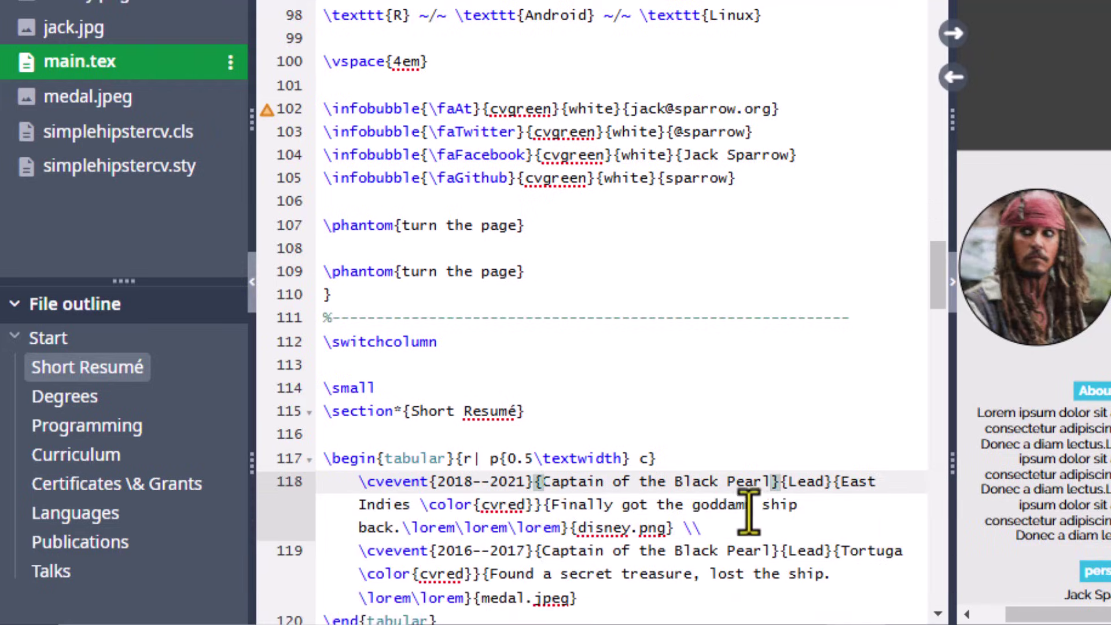
scroll(579, 353, down, 4)
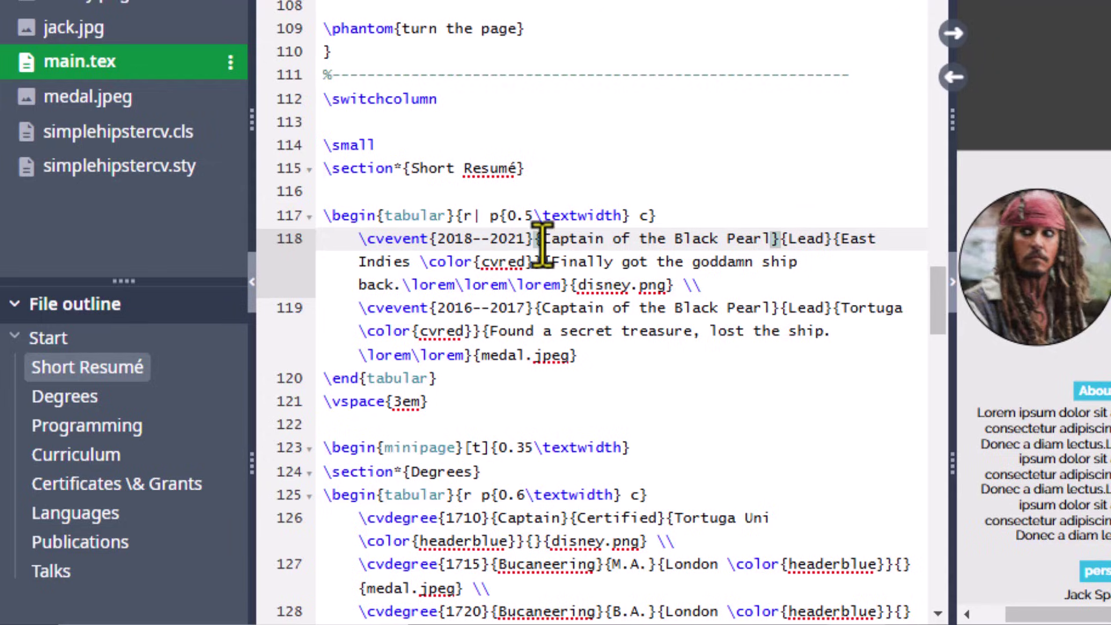
drag(543, 243, 771, 238)
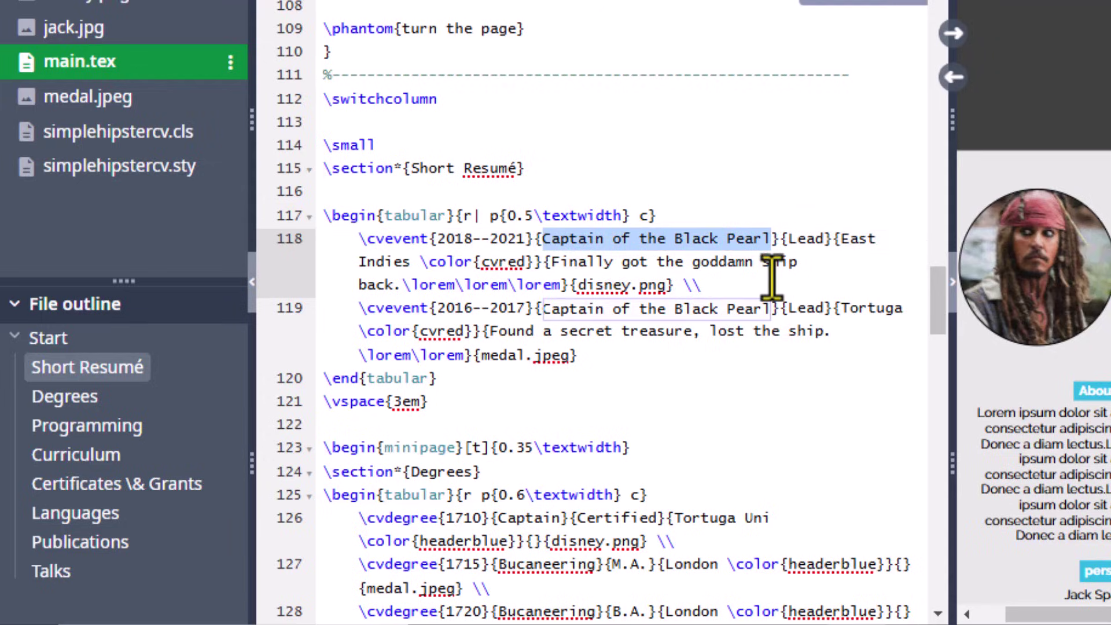
text(Your )
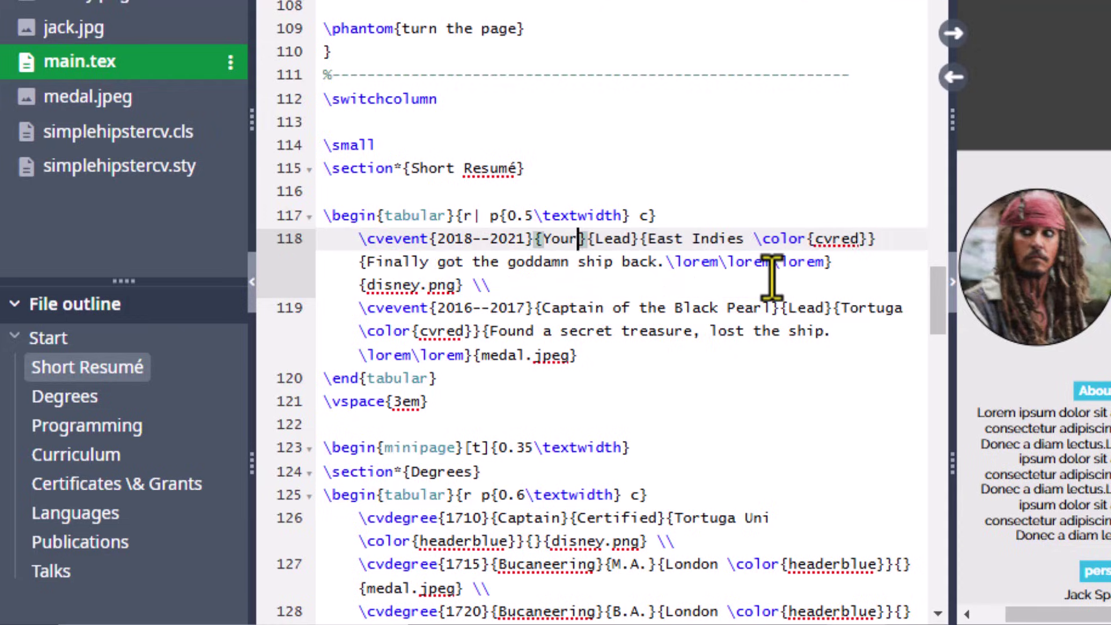
text(D)
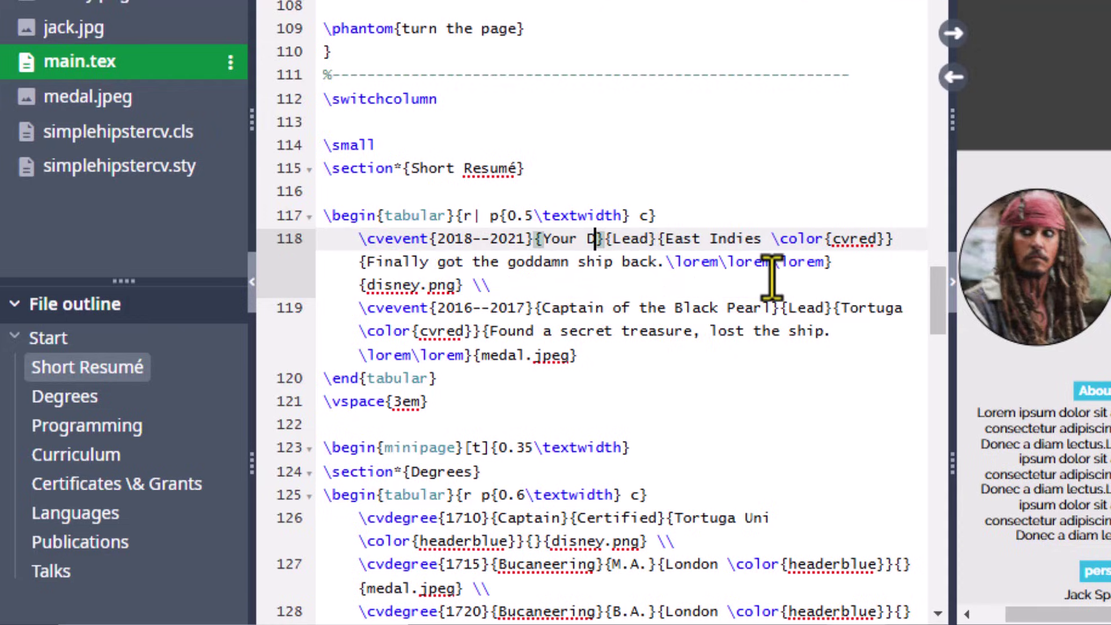
text(esi)
text(gnati)
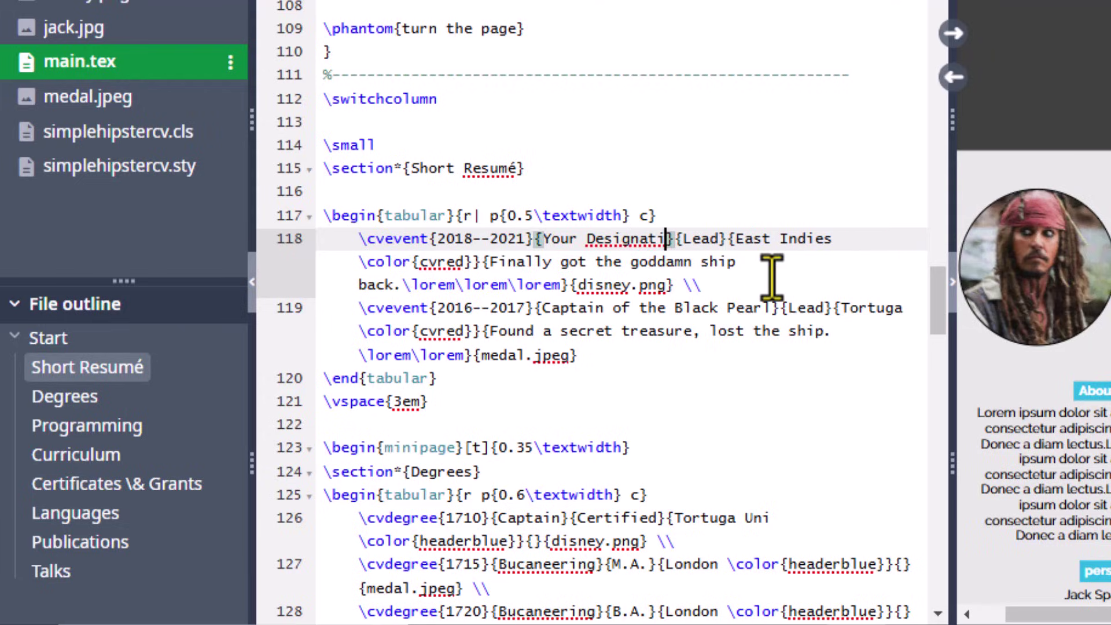
text(on)
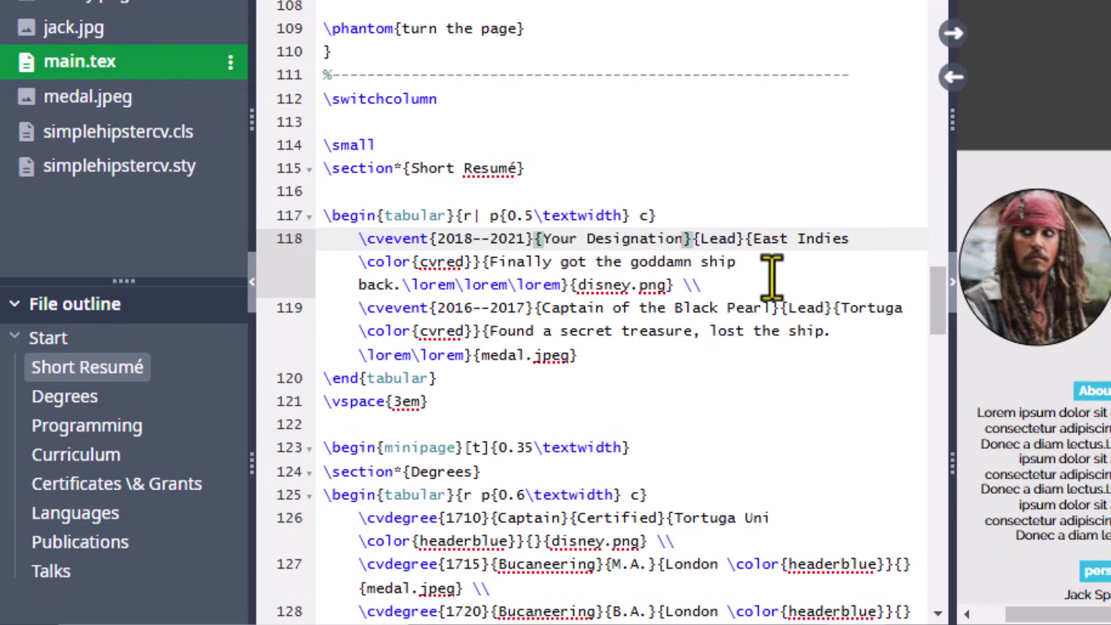
text( [)
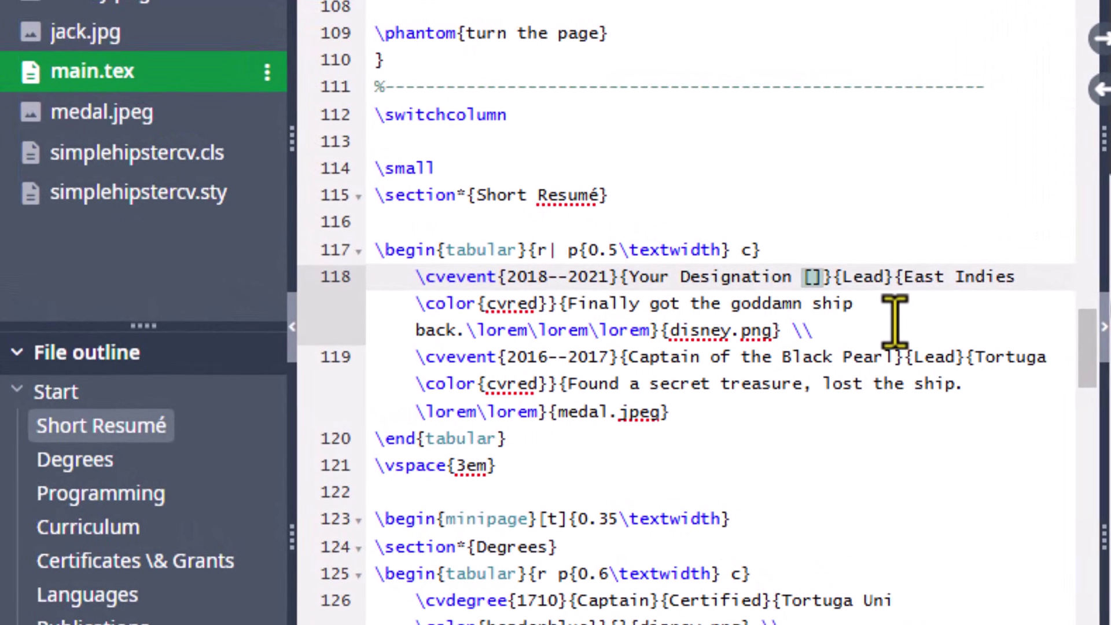
text(Compn)
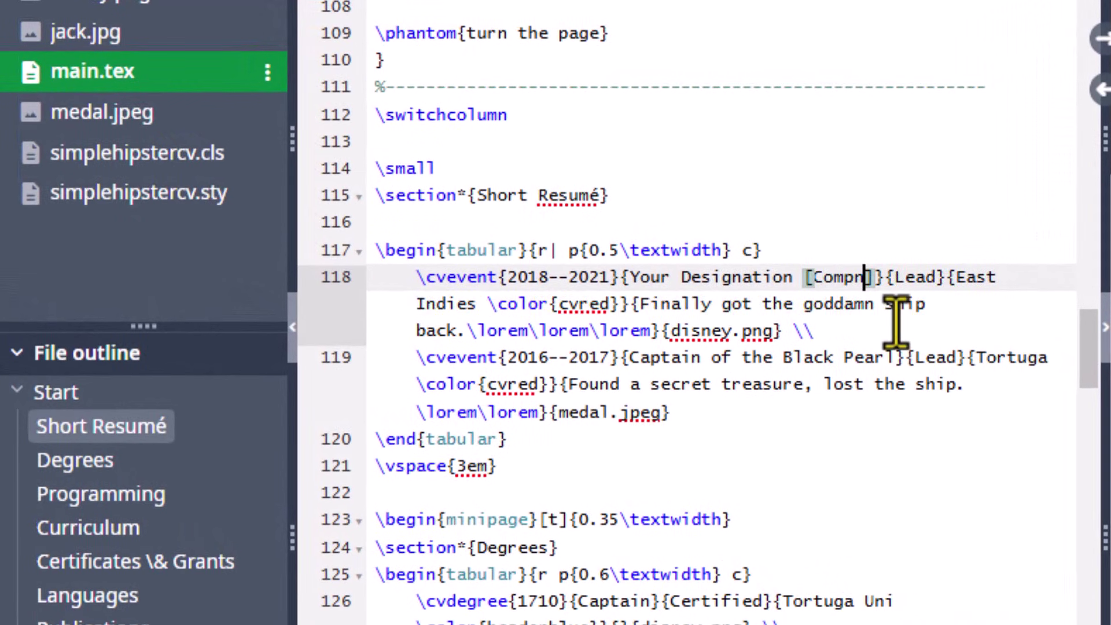
key(BackSpace)
text(any)
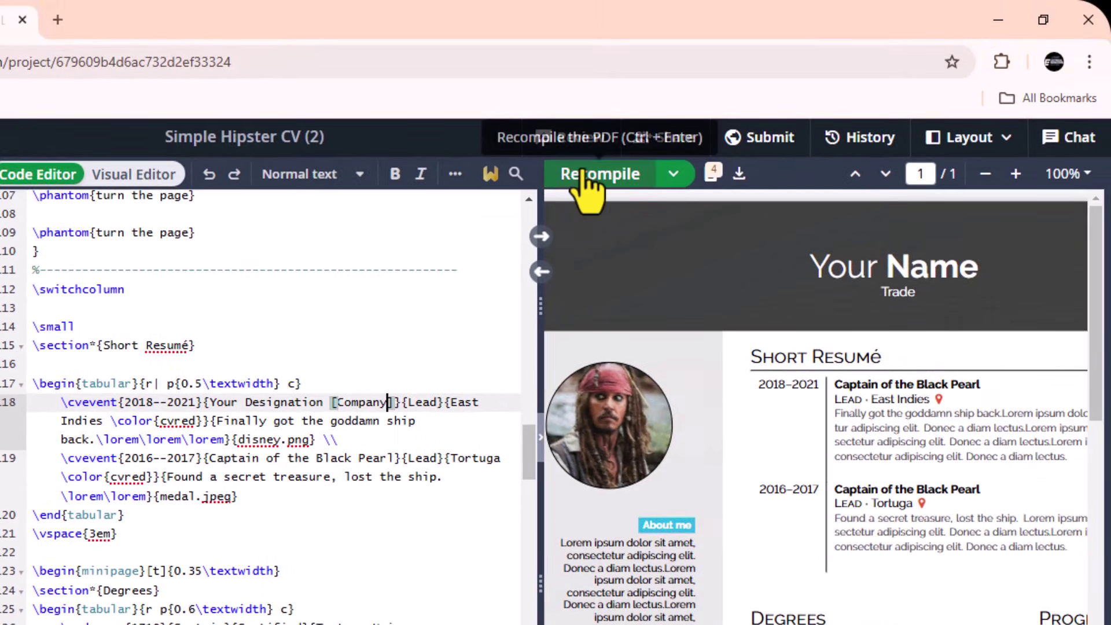
click(585, 175)
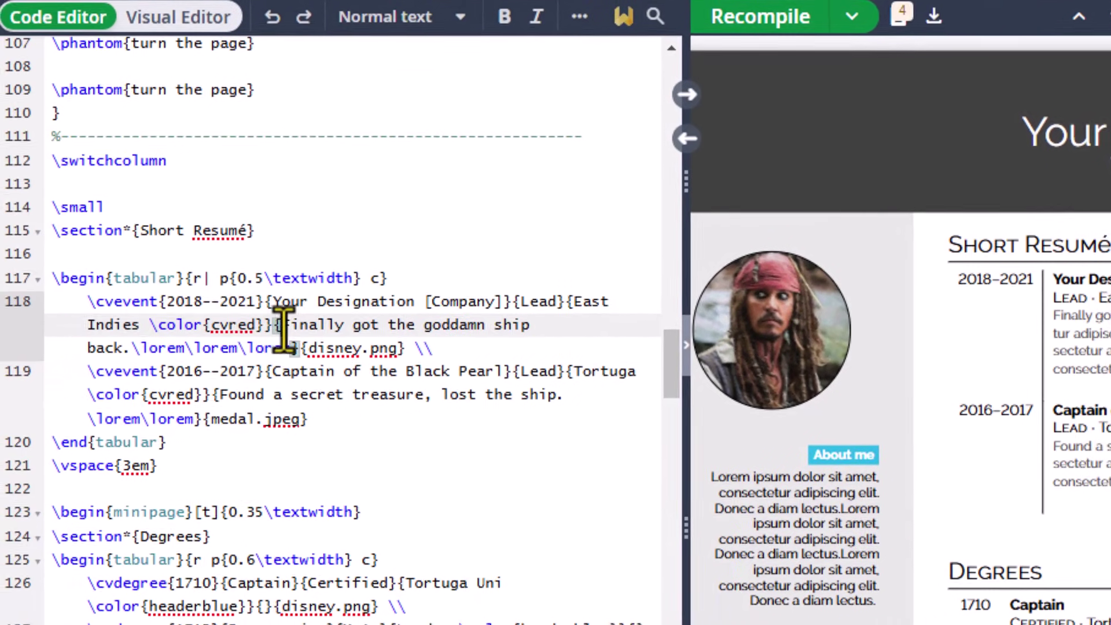
- Replace the entry's description with 'Here you can your job description in this company' and recompile
drag(295, 320, 149, 344)
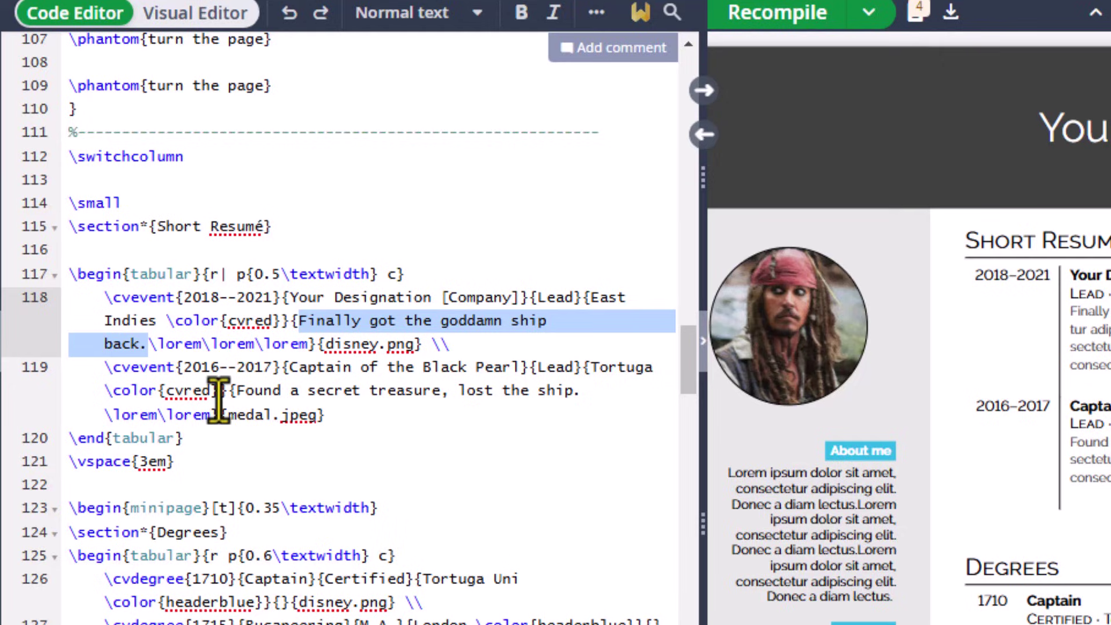
text(Here yo)
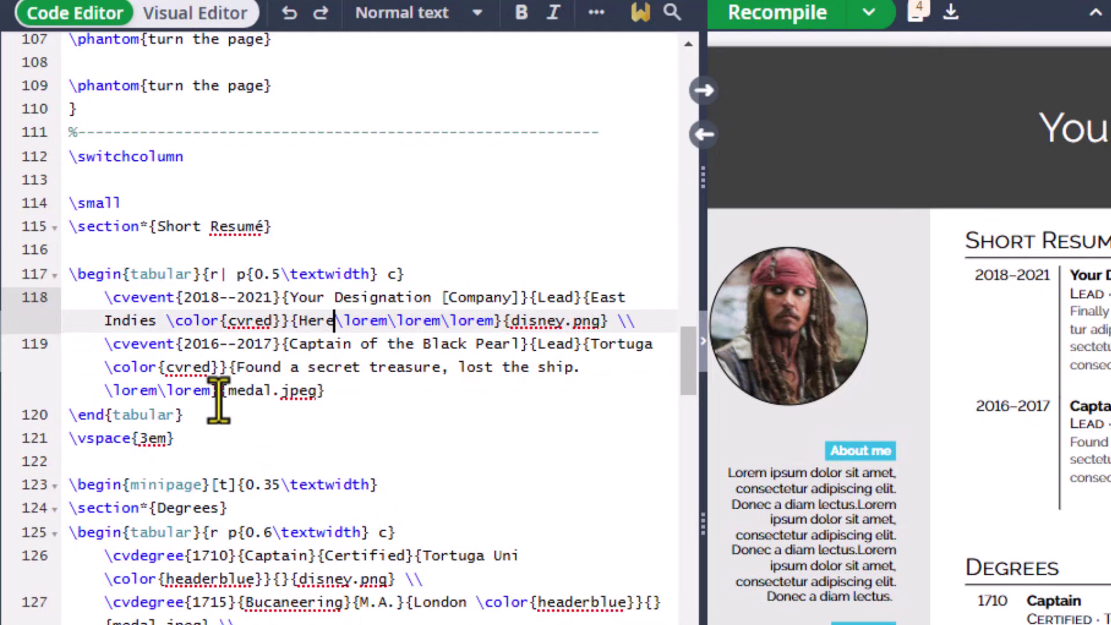
text(u can your job de)
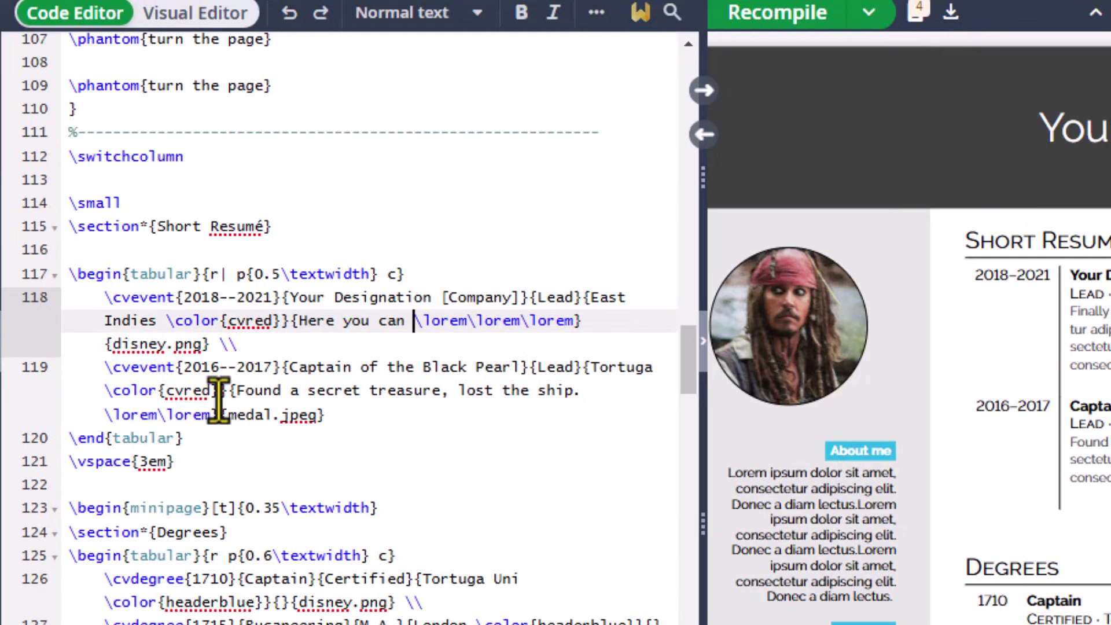
text(scrip)
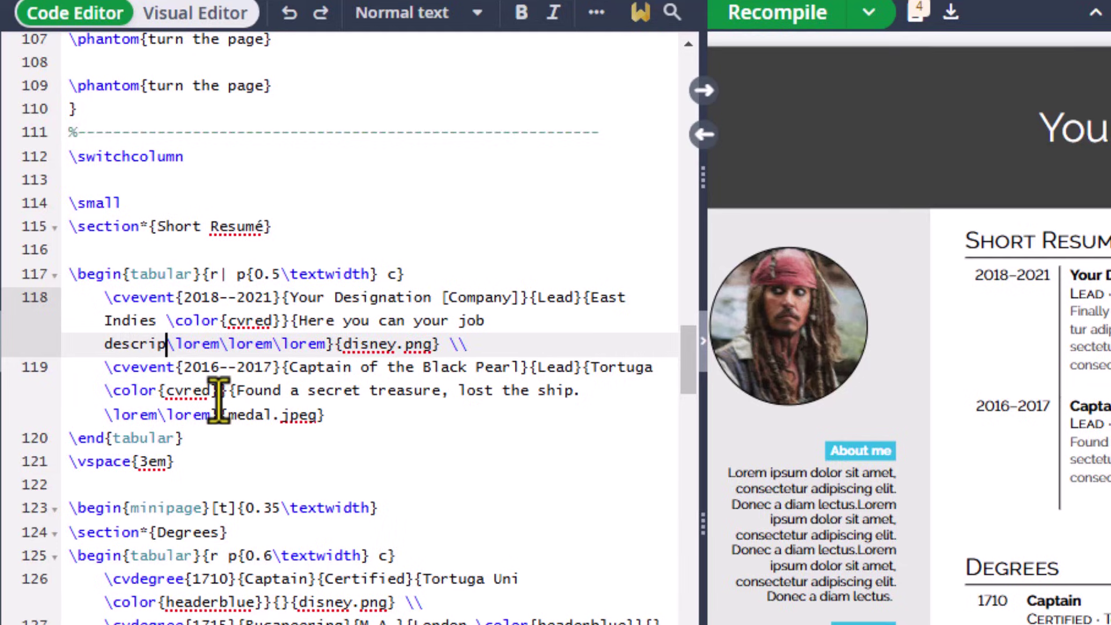
text(tion in this company)
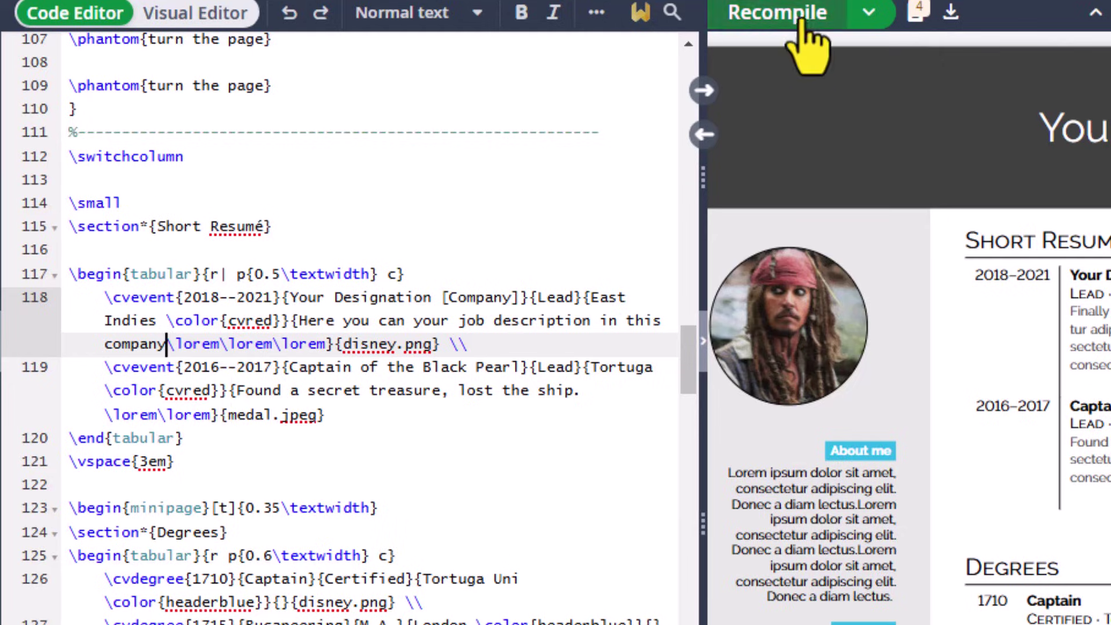
click(784, 23)
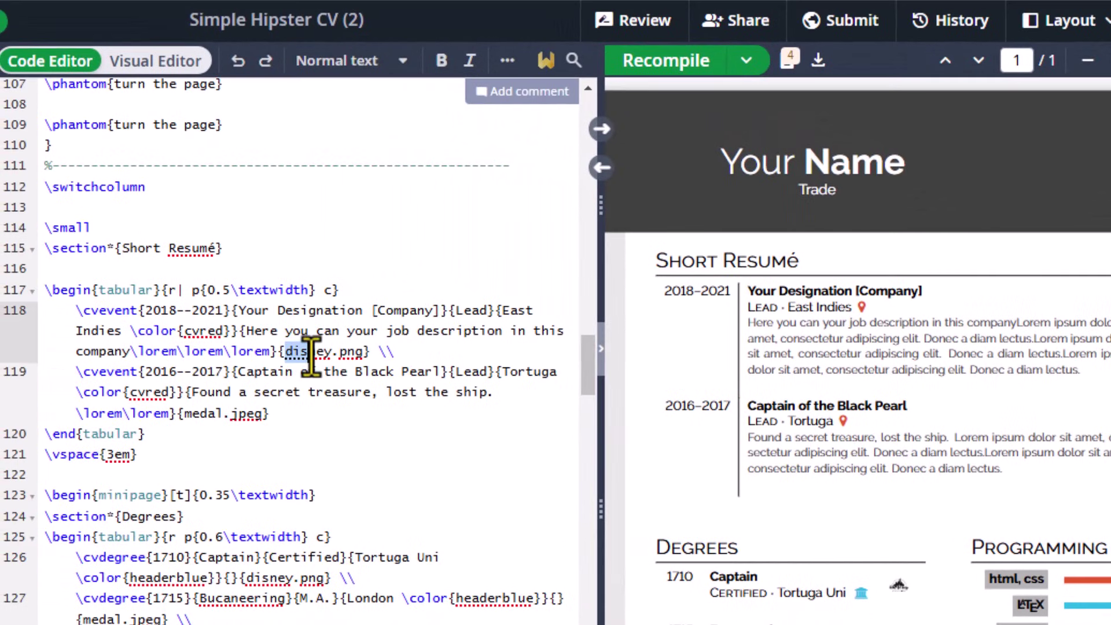
drag(311, 356, 363, 351)
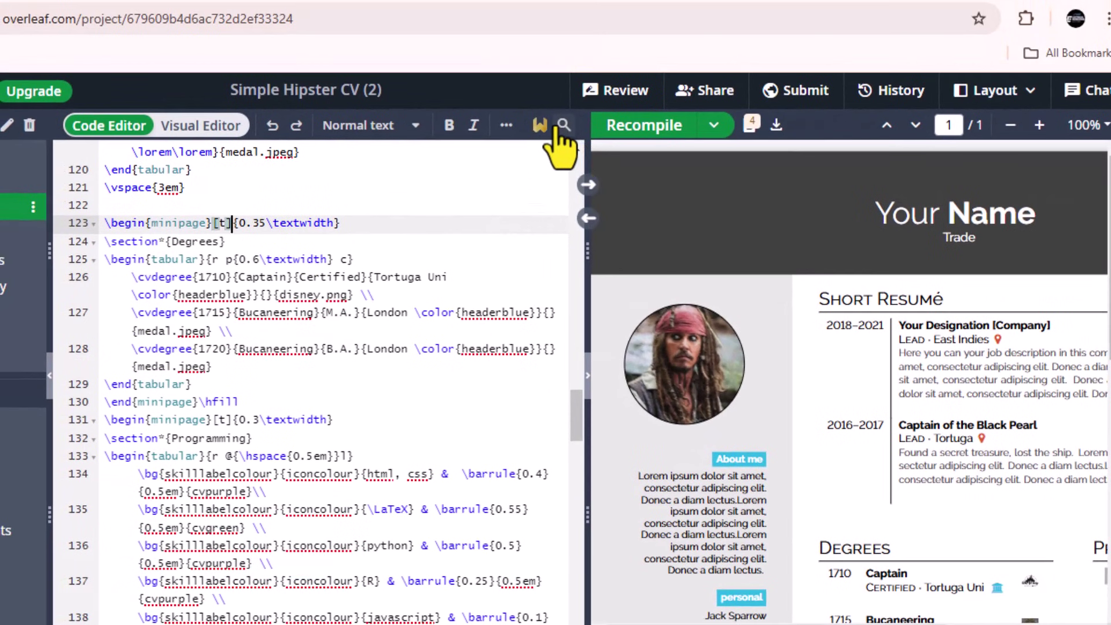
- Search the source for 'about' to locate the About me heading on line 62
click(561, 126)
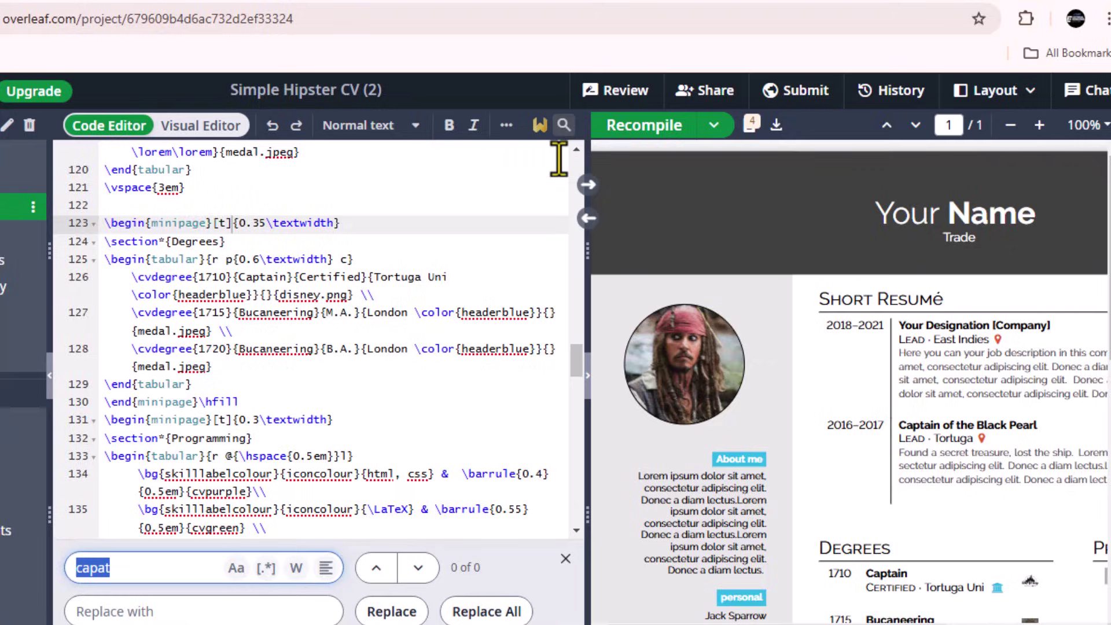
text(about)
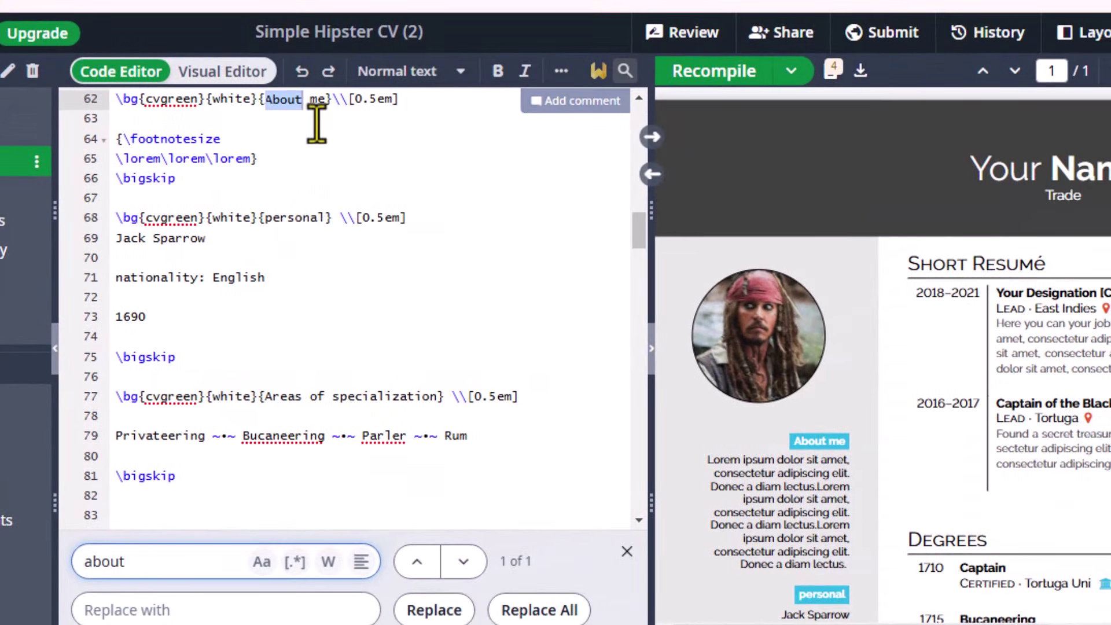
click(627, 551)
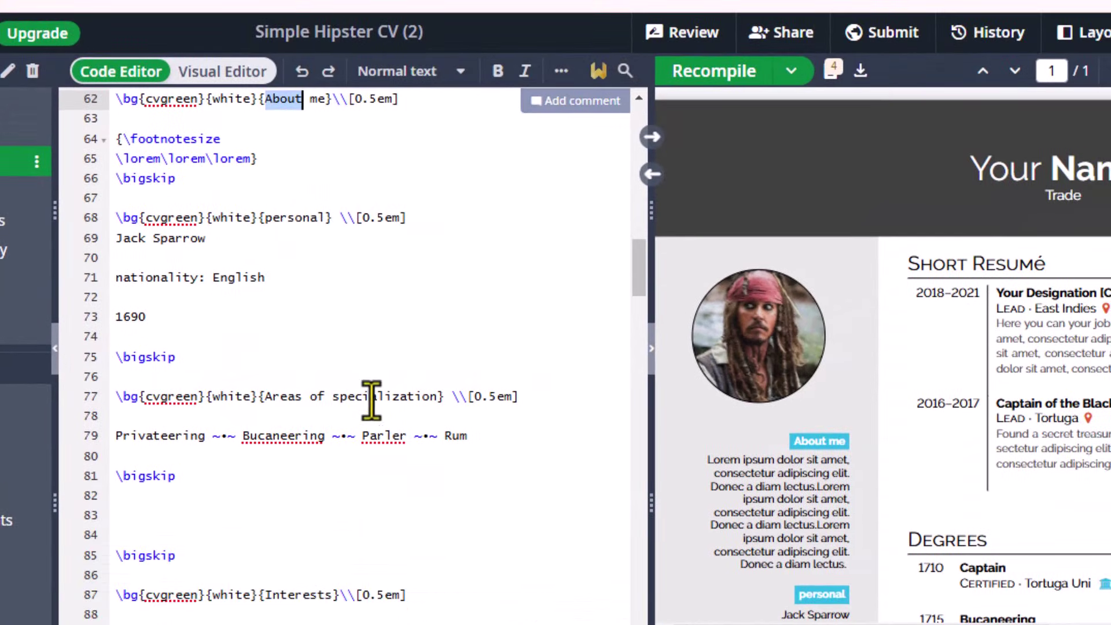
scroll(370, 398, up, 2)
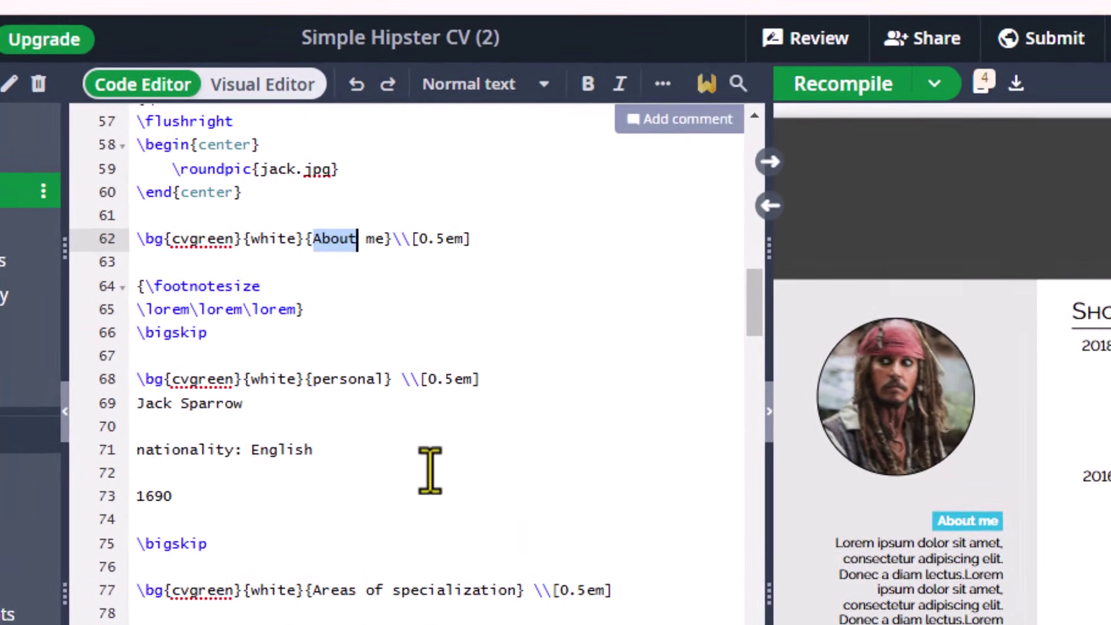
scroll(367, 395, up, 2)
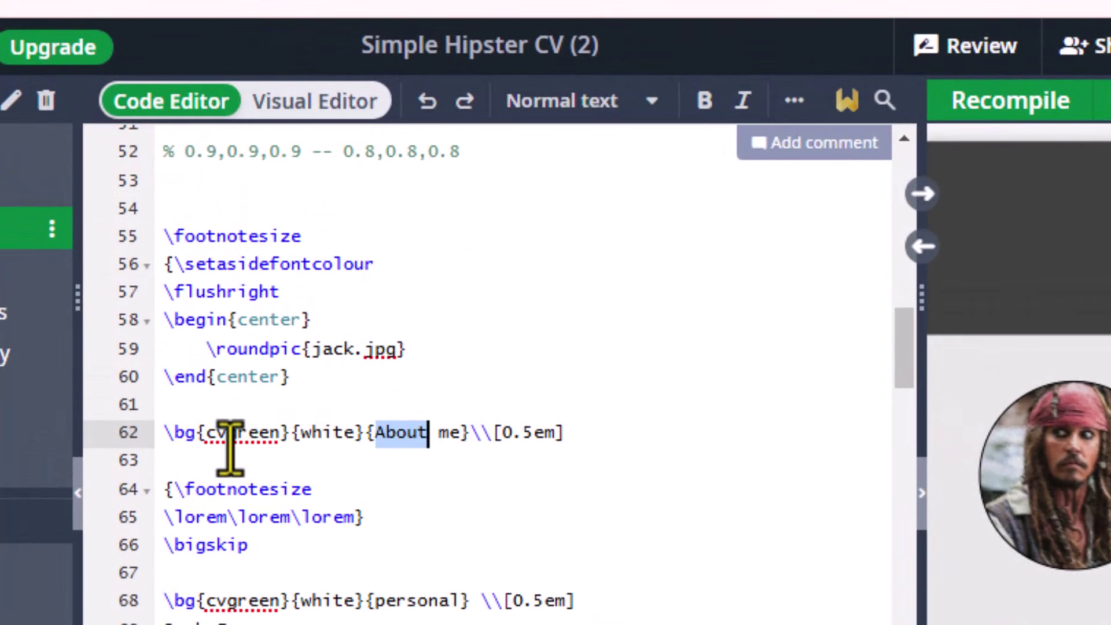
click(370, 466)
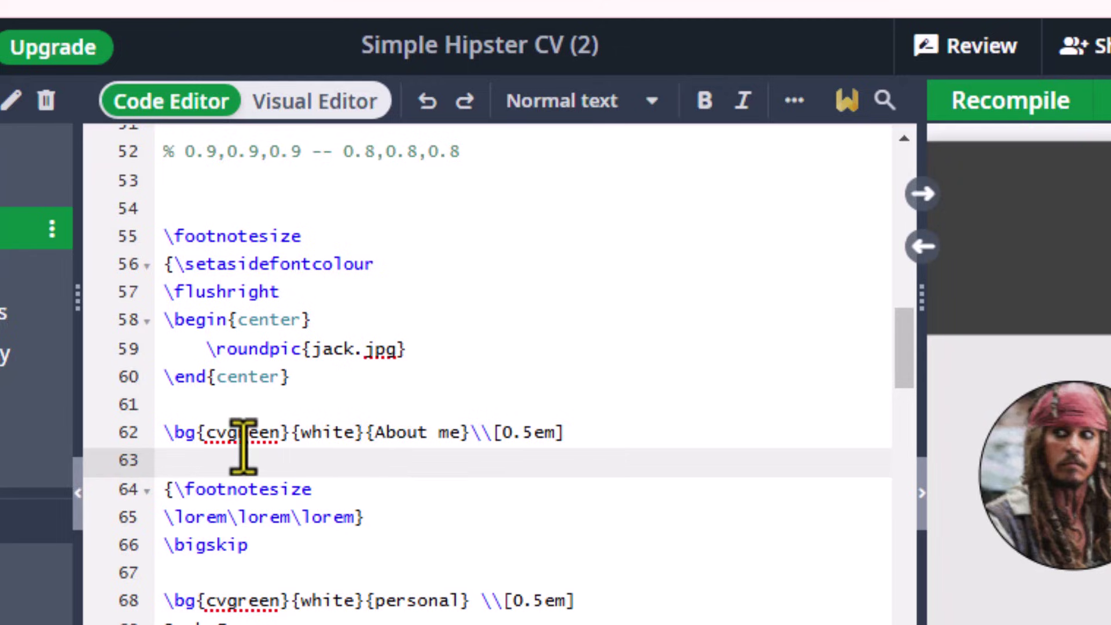
- Change the About me heading's \bg{cvgreen} to \bg{cvred} and recompile
drag(228, 435, 238, 435)
key(Delete)
key(Delete)
key(Delete)
key(Delete)
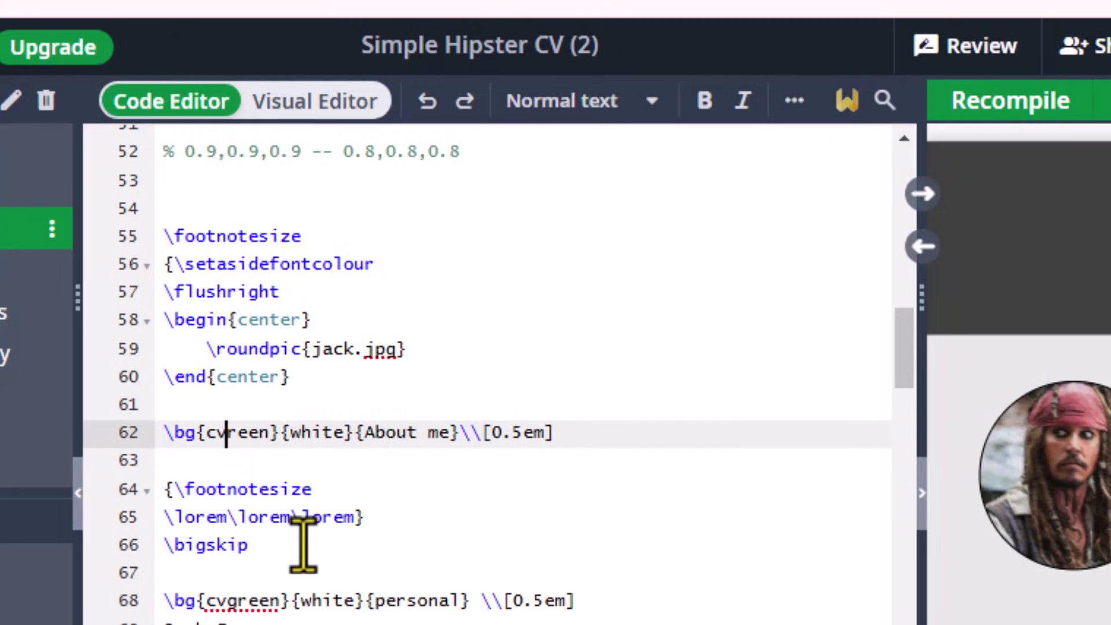
key(Delete)
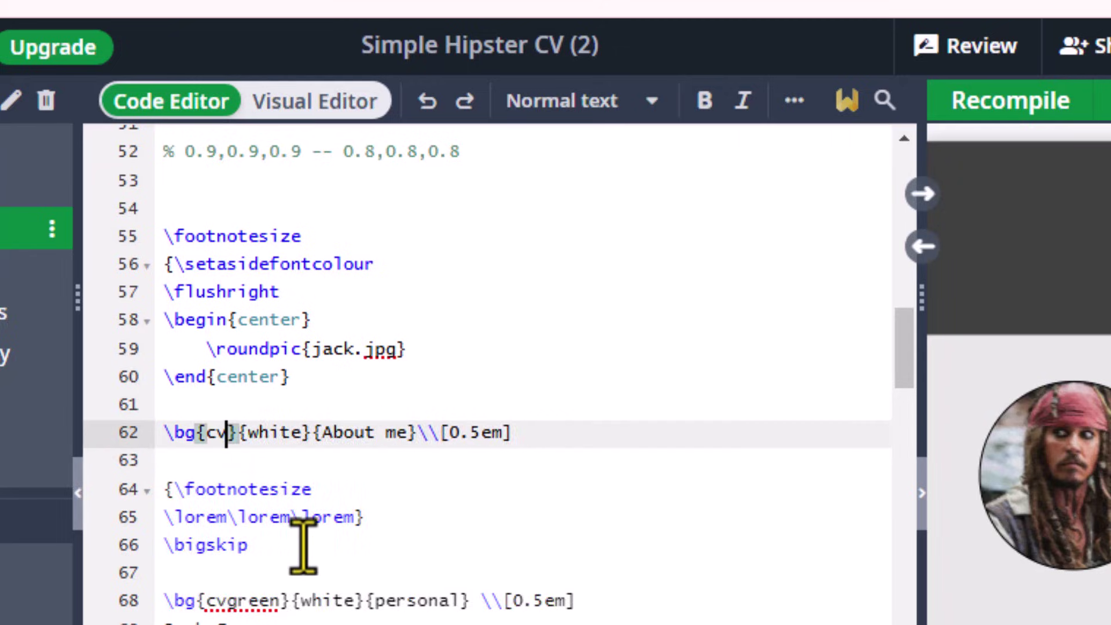
text(red)
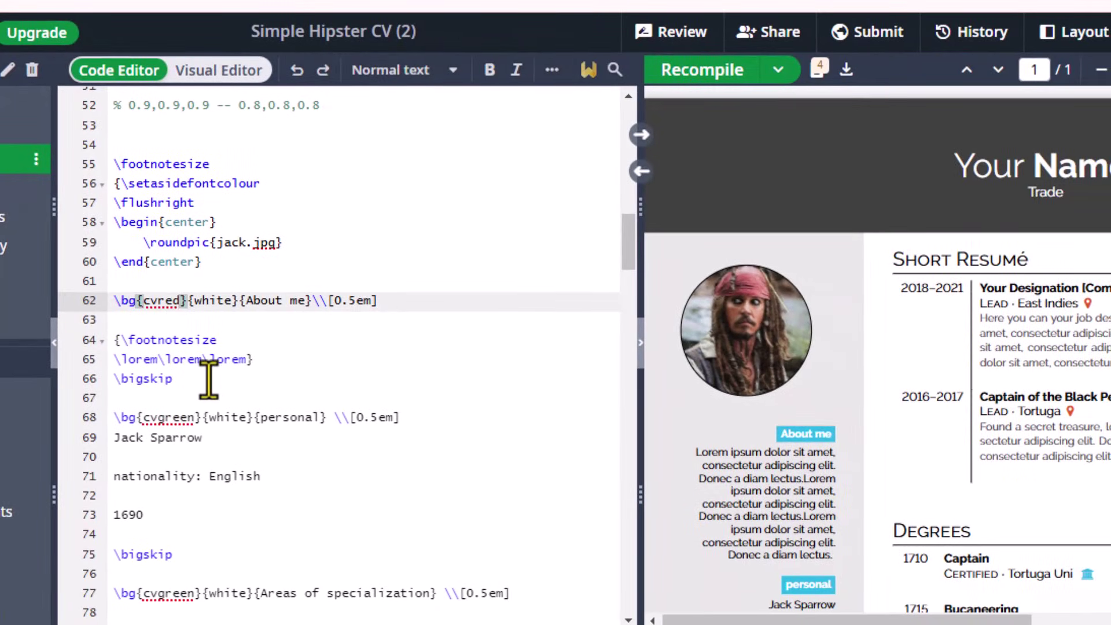
click(698, 75)
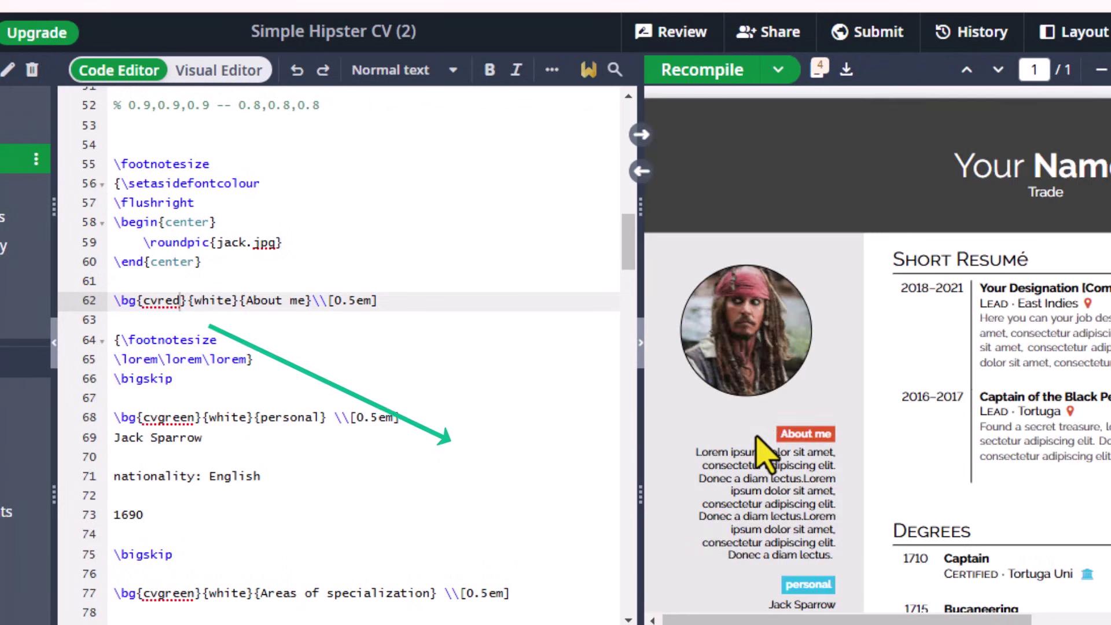
- Add 'you can write your brief introdution here' under About me, recompile, then search for 'publ'
click(152, 325)
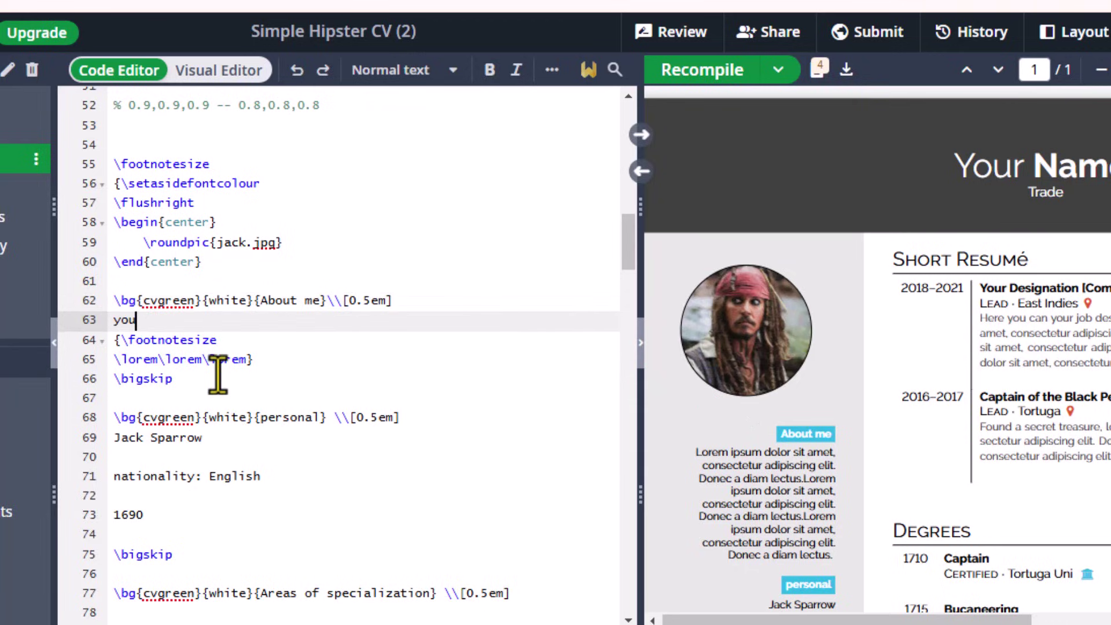
text(you can write your b)
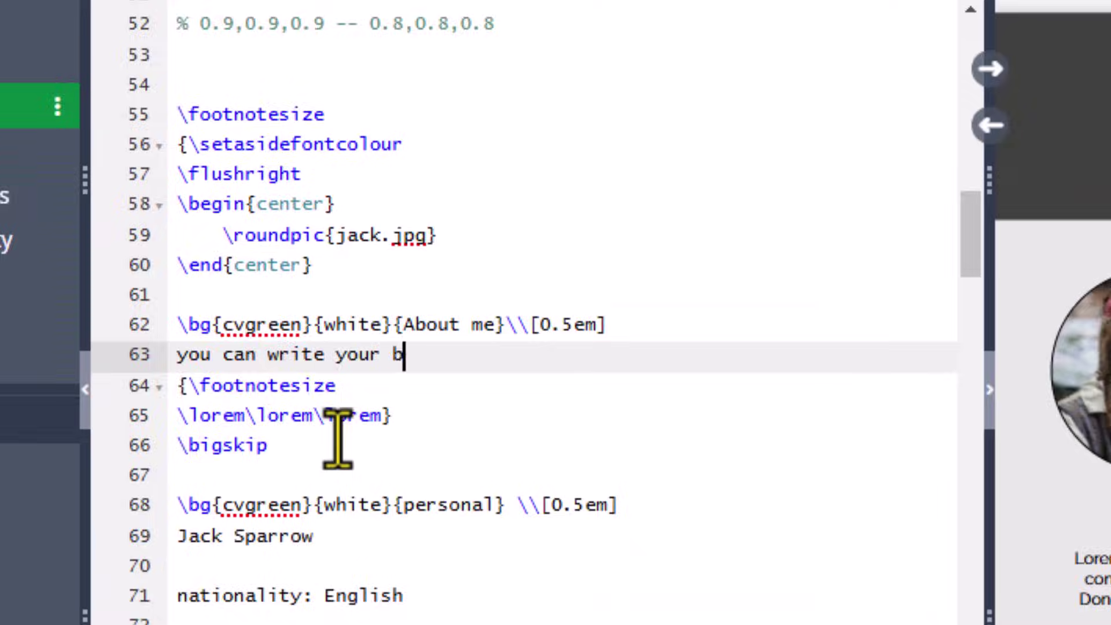
text(rief introdution here)
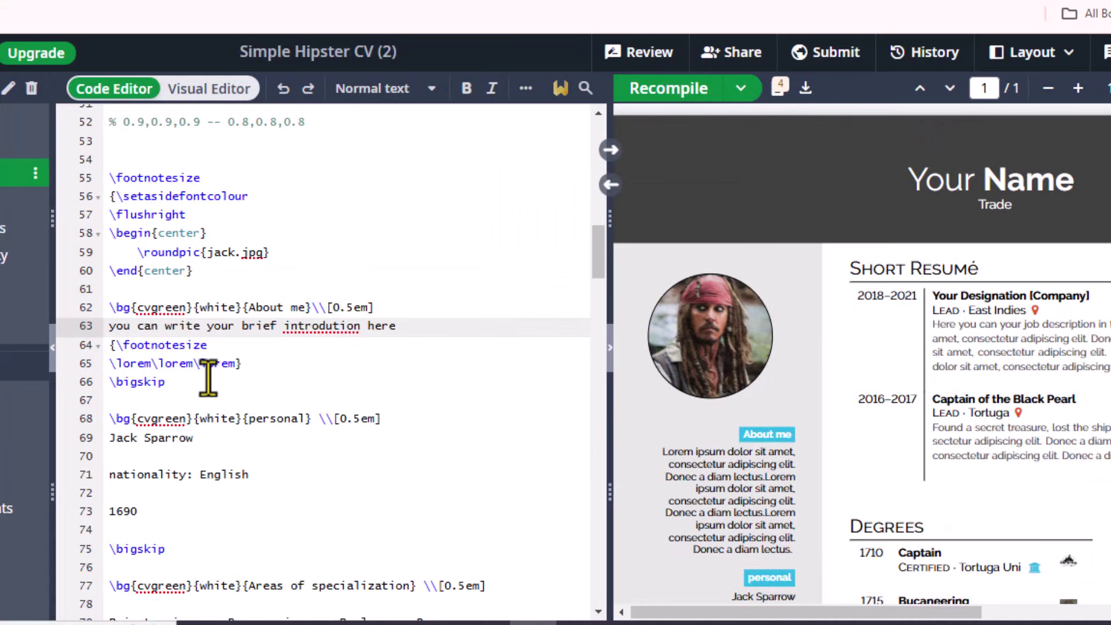
click(666, 87)
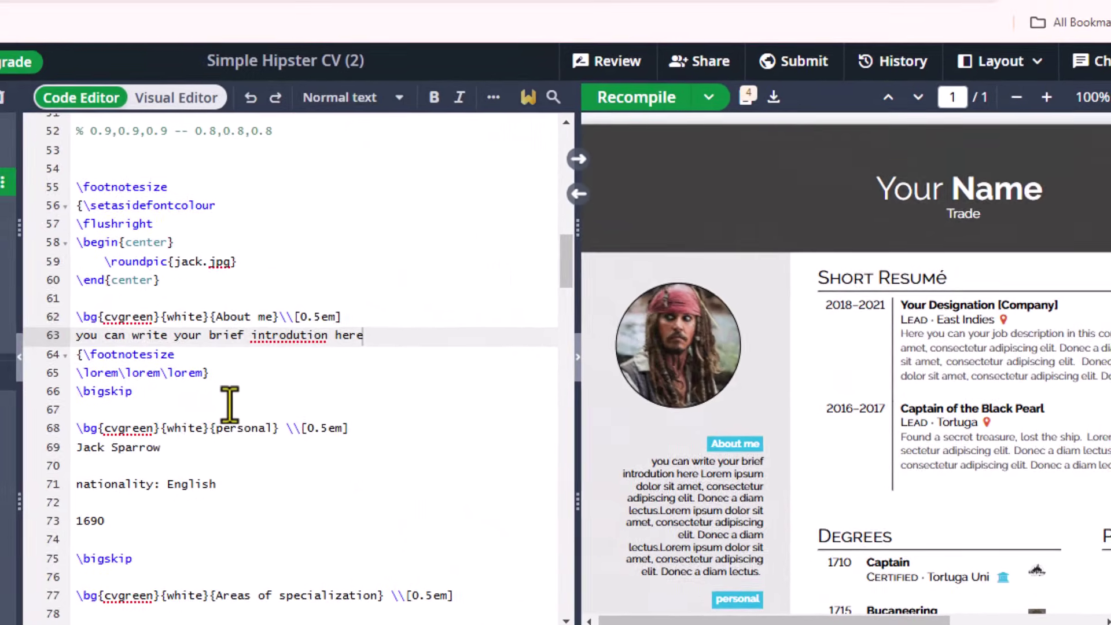
key(ctrl+f)
text(publica)
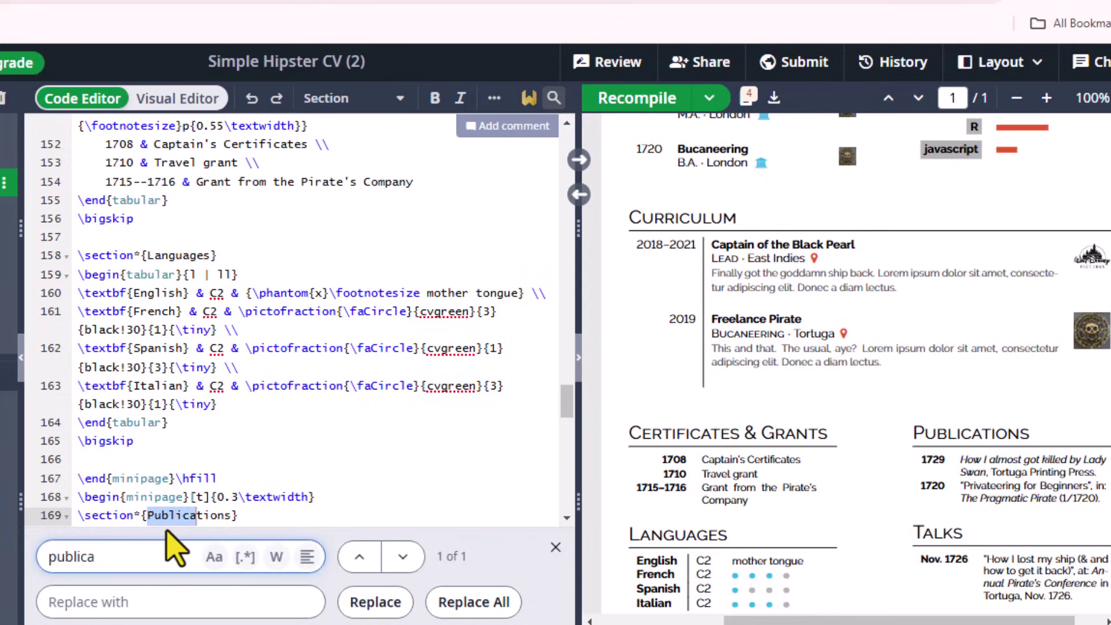
scroll(302, 453, down, 3)
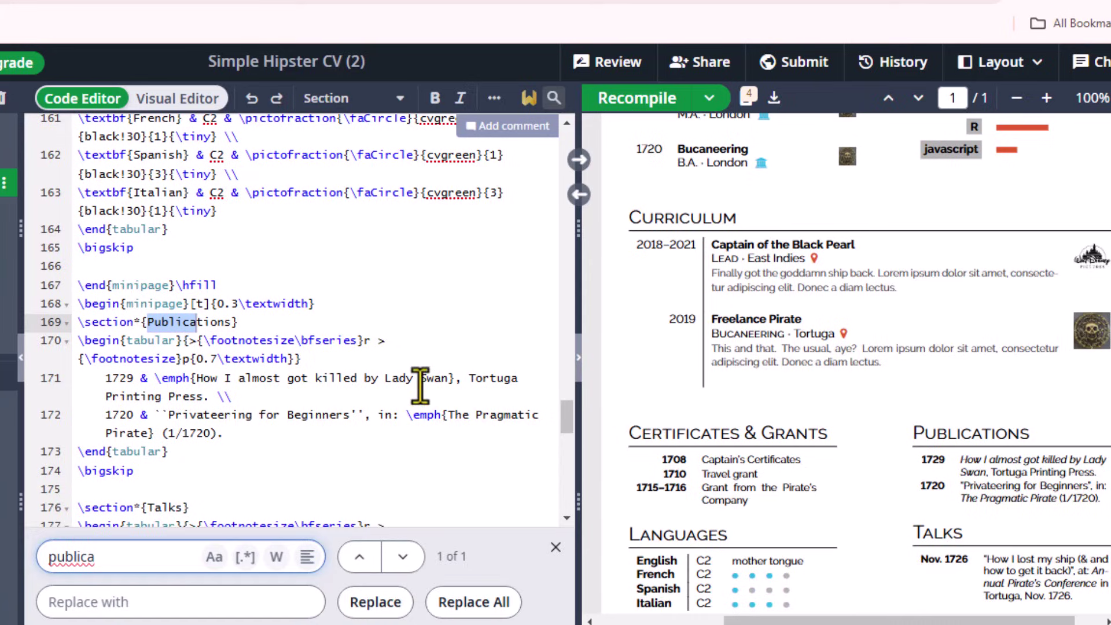
click(641, 100)
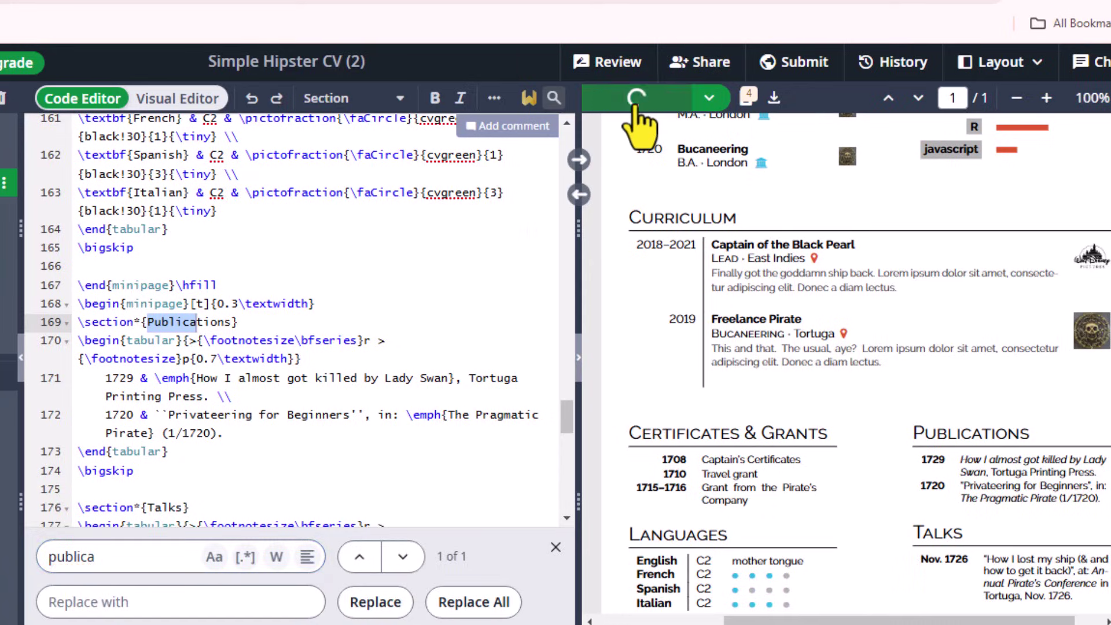